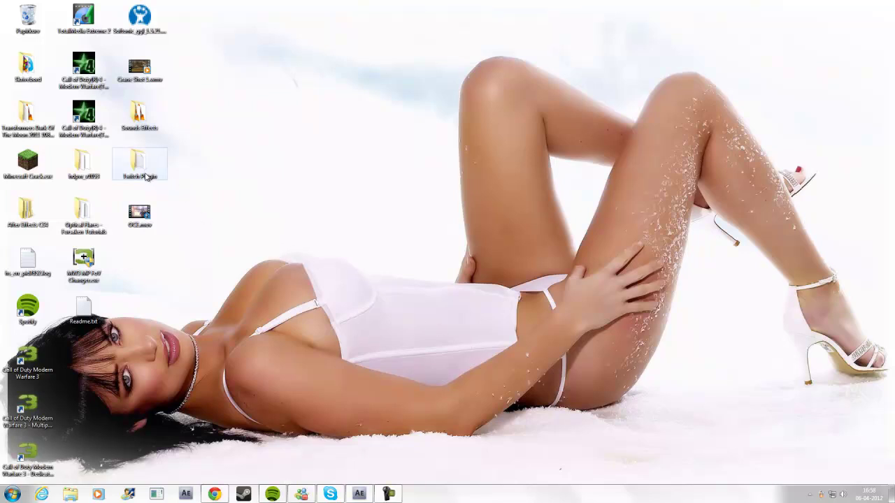
# Play back the OCE.mov gameplay clip, then pause and close it
pyautogui.doubleClick(159, 216)
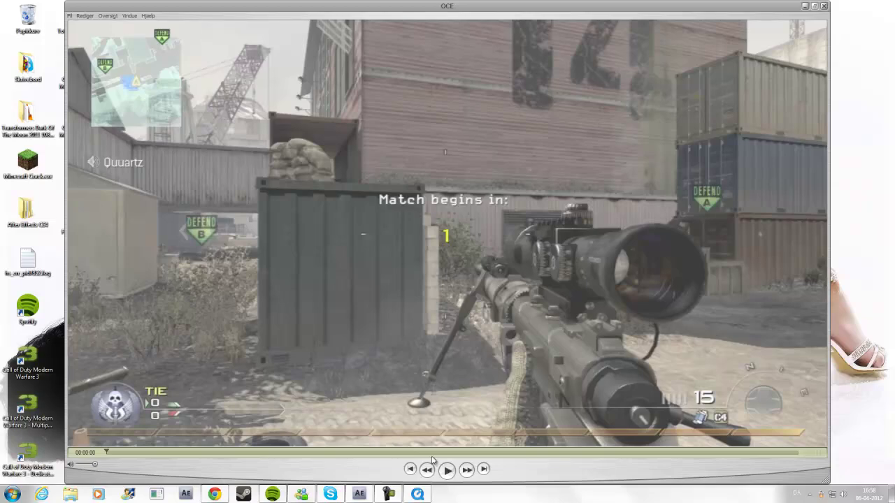
pyautogui.click(448, 471)
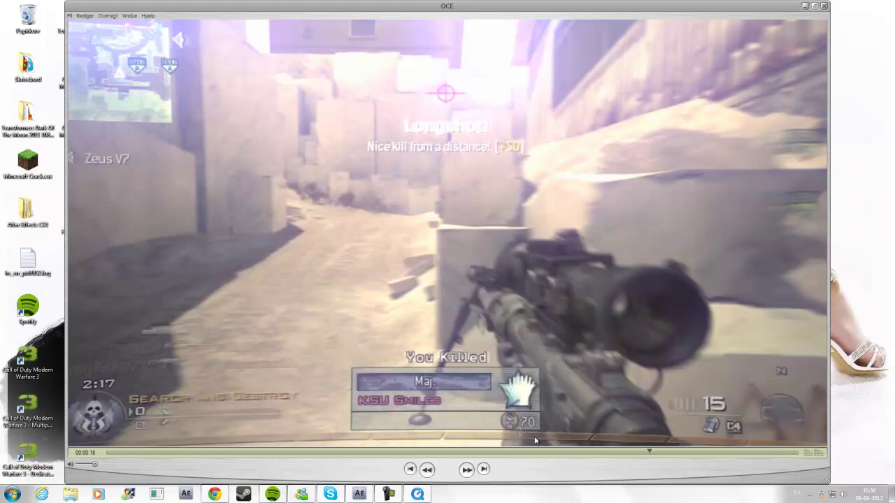
pyautogui.click(447, 470)
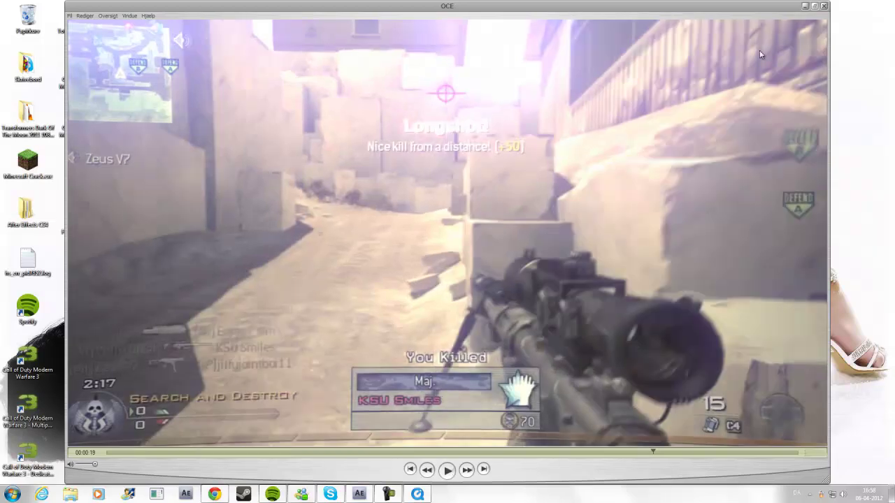
pyautogui.click(824, 6)
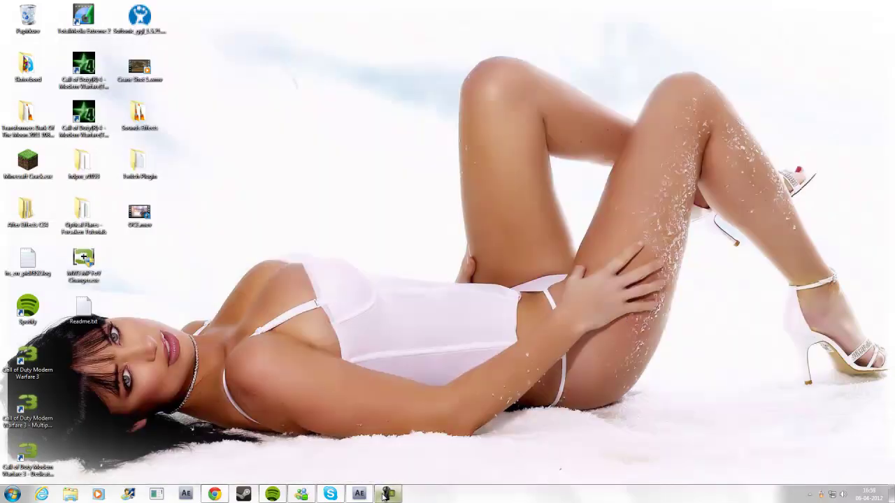
# Return to the Main comp, clear the effects search, and scrub between about 11 and 16 seconds
pyautogui.click(338, 454)
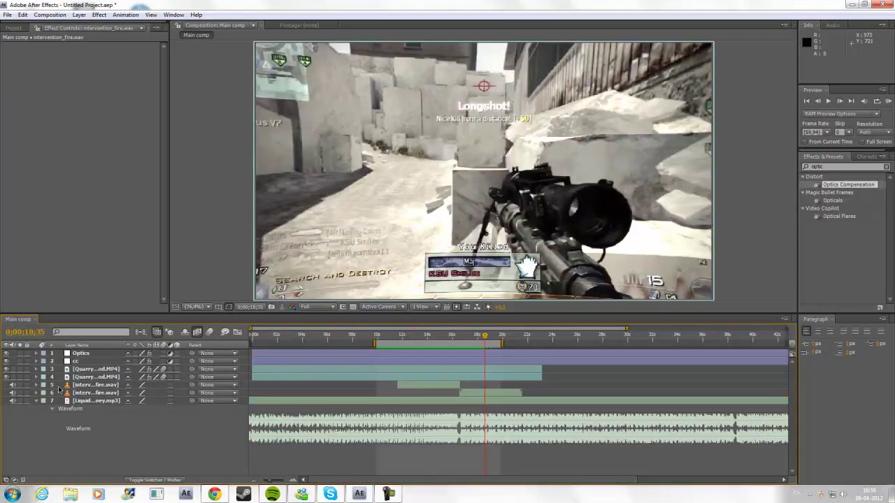
pyautogui.click(397, 335)
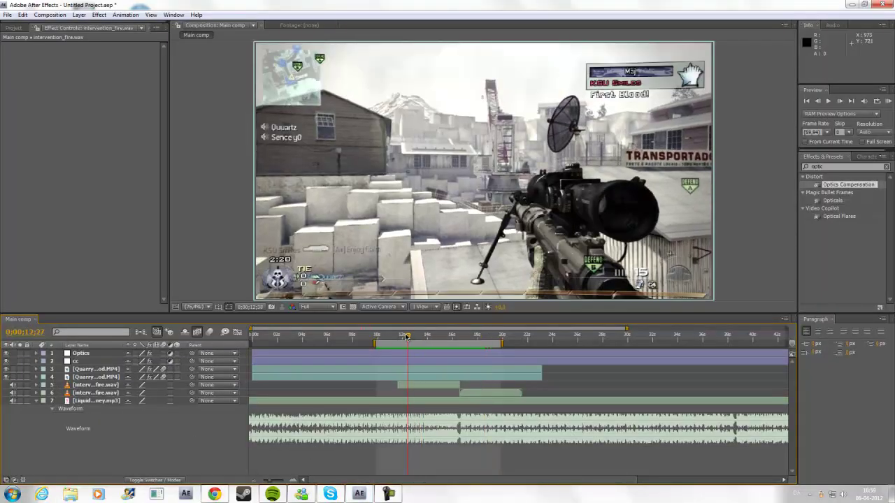
pyautogui.moveTo(399, 337); pyautogui.dragTo(457, 347)
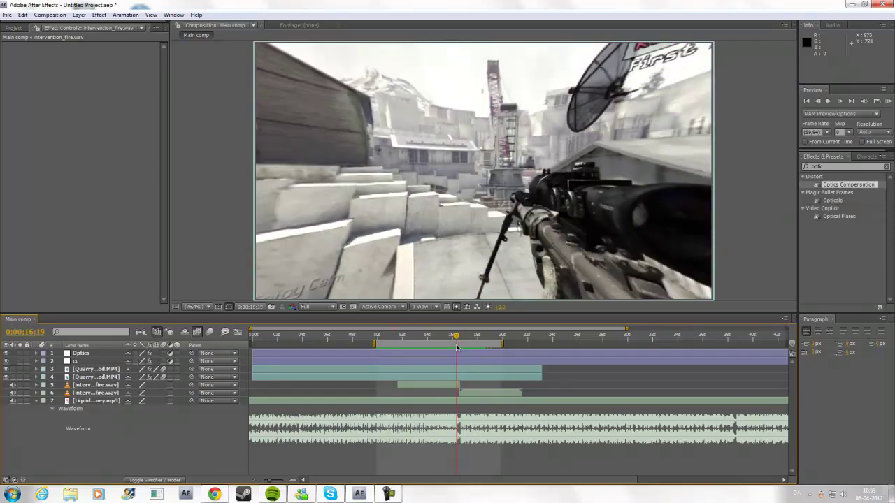
pyautogui.click(887, 167)
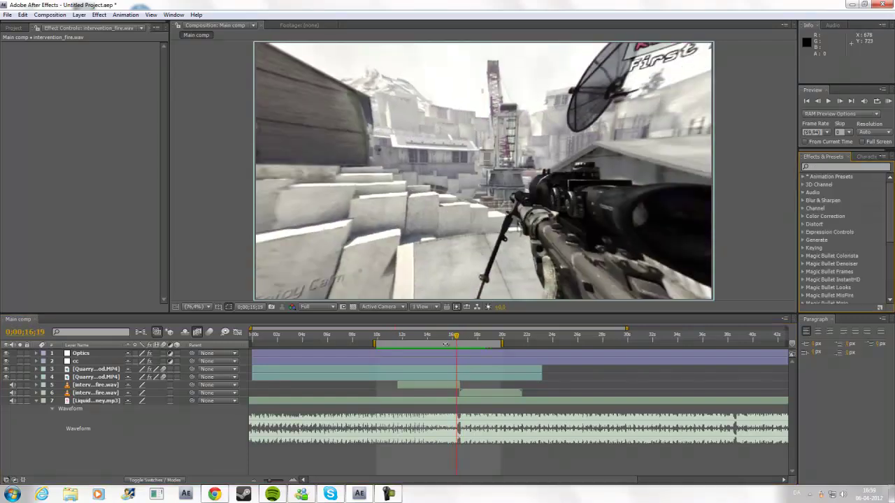
pyautogui.click(459, 339)
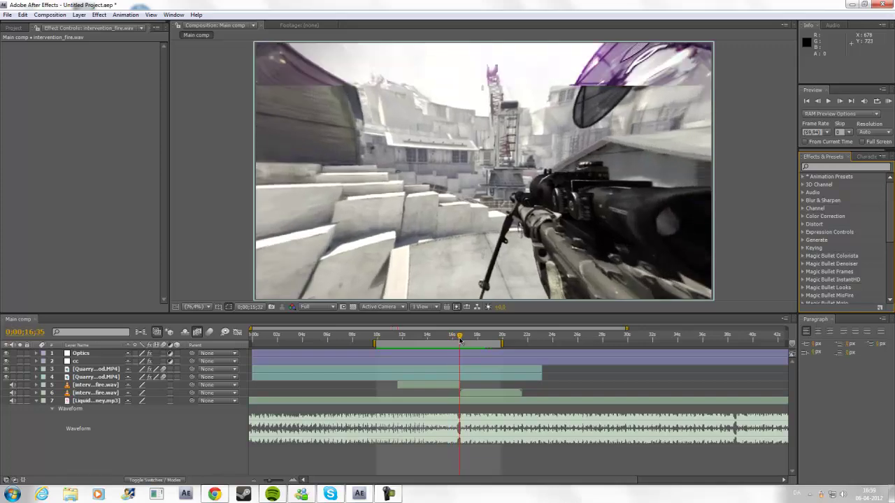
pyautogui.moveTo(460, 341); pyautogui.dragTo(427, 345)
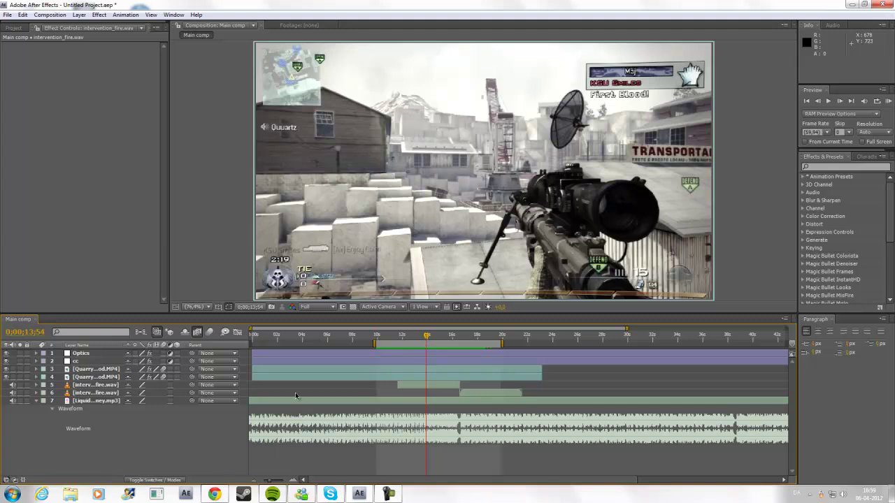
# Zoom the timeline to single-frame detail with the current time at 0;00;13;46
pyautogui.moveTo(278, 481); pyautogui.dragTo(280, 480)
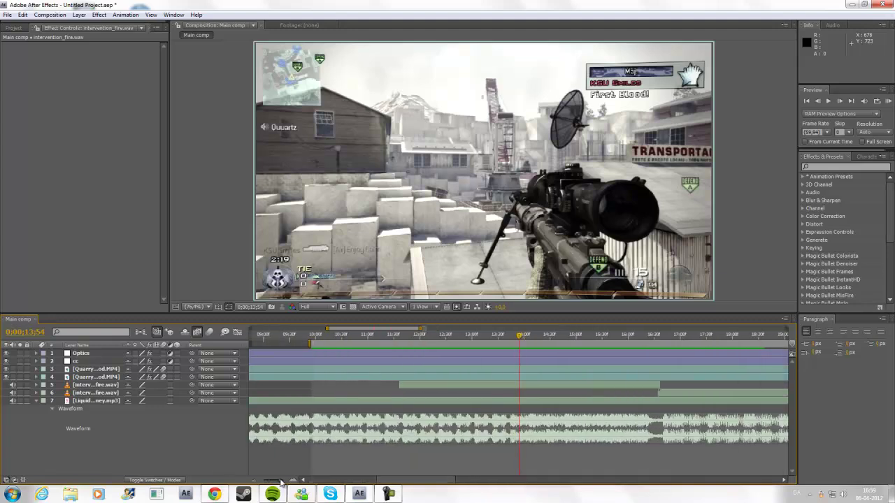
pyautogui.moveTo(520, 335); pyautogui.dragTo(513, 339)
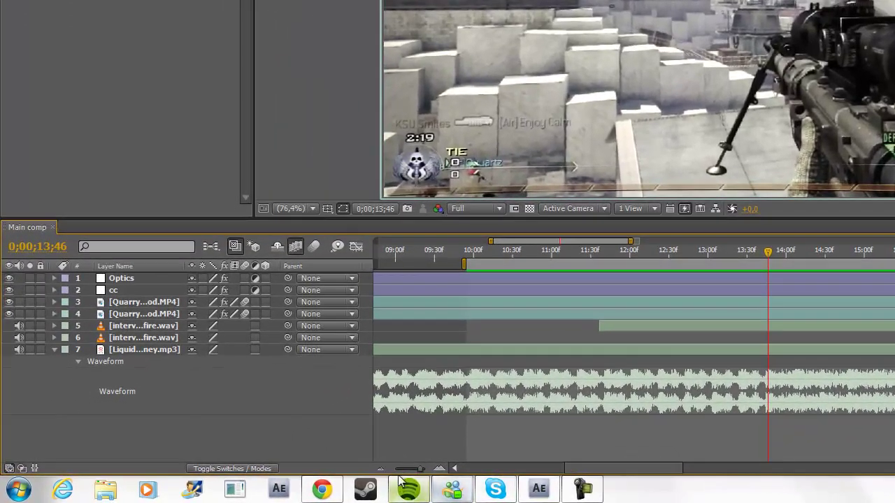
pyautogui.moveTo(280, 481); pyautogui.dragTo(284, 481)
pyautogui.moveTo(426, 471)
pyautogui.mouseDown()
pyautogui.moveTo(434, 471)
pyautogui.moveTo(418, 473)
pyautogui.mouseUp()
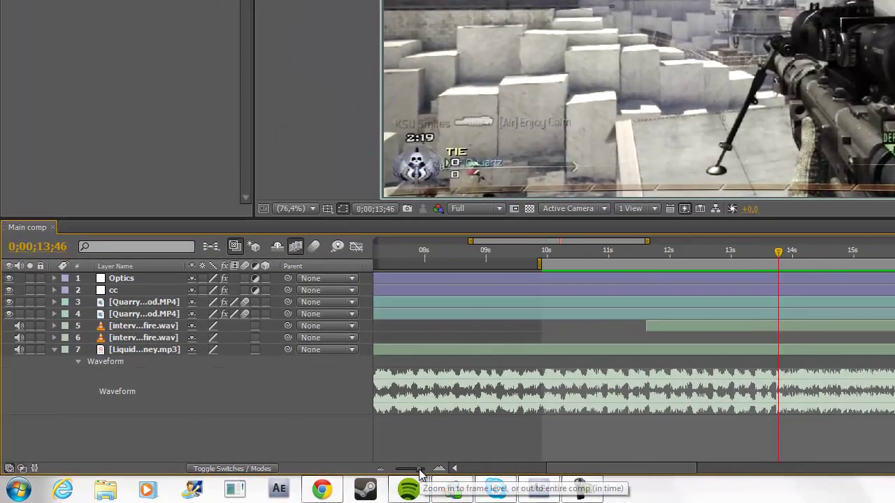
# Add a new adjustment layer to the Main comp and name it 'twitch'
pyautogui.rightClick(165, 435)
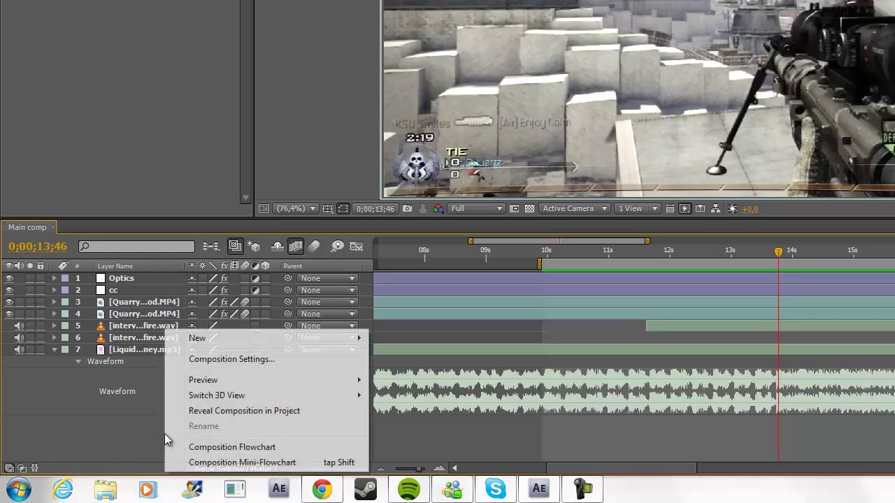
pyautogui.moveTo(226, 339)
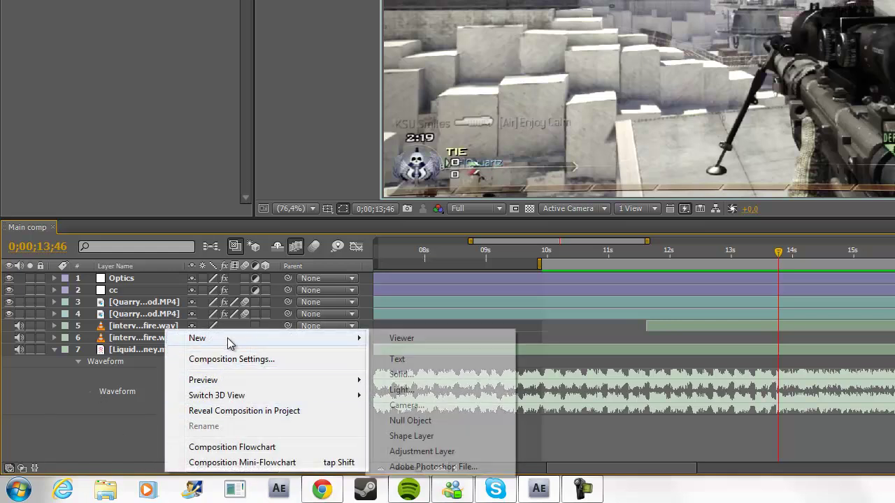
pyautogui.click(438, 453)
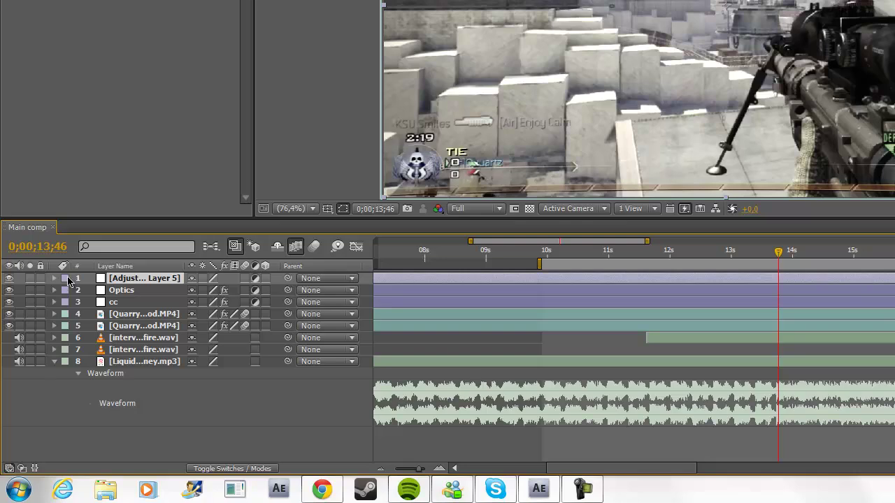
pyautogui.rightClick(122, 278)
pyautogui.click(217, 467)
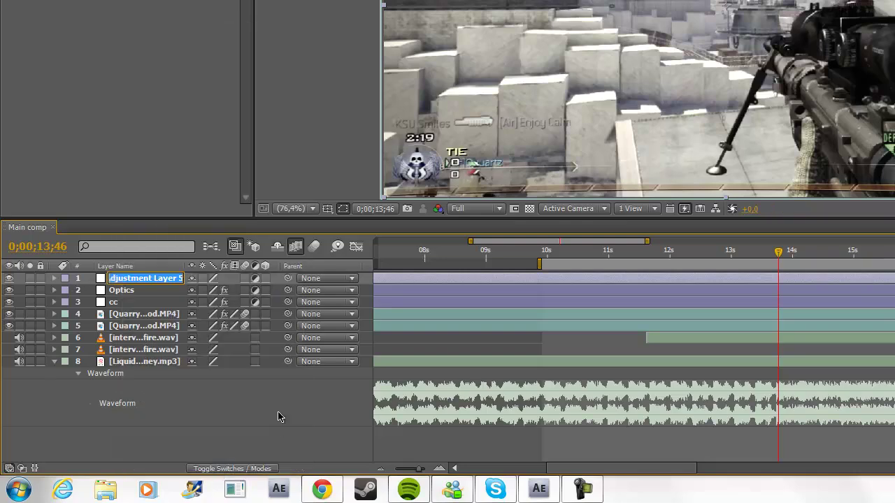
pyautogui.write('twitch')
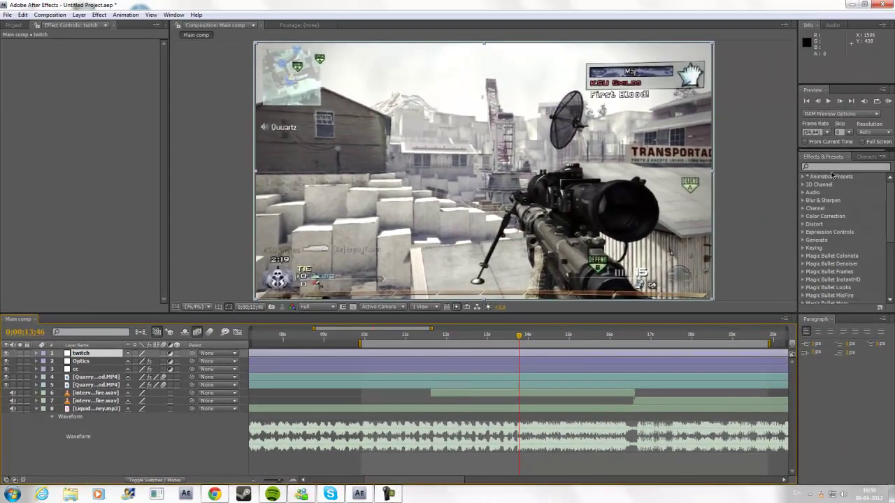
# Search 'twit' in Effects & Presets and apply the Twitch effect to the twitch layer
pyautogui.click(833, 168)
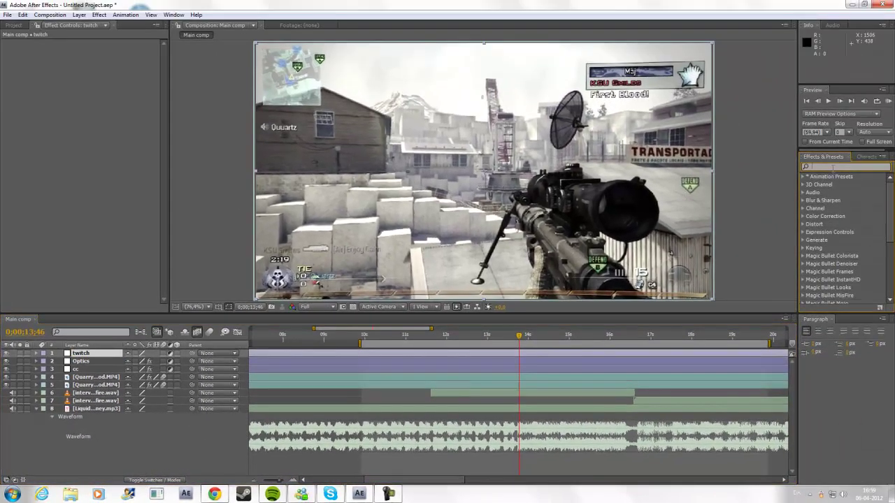
pyautogui.write('twitc')
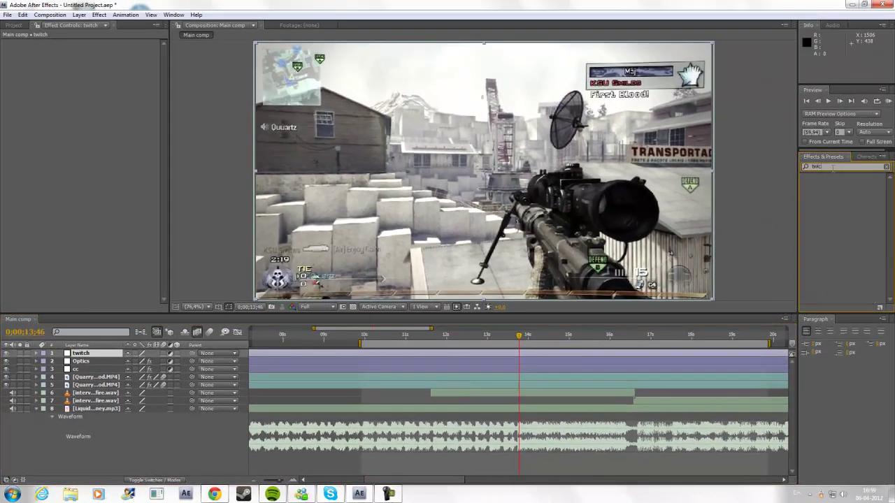
pyautogui.moveTo(830, 202); pyautogui.dragTo(103, 357)
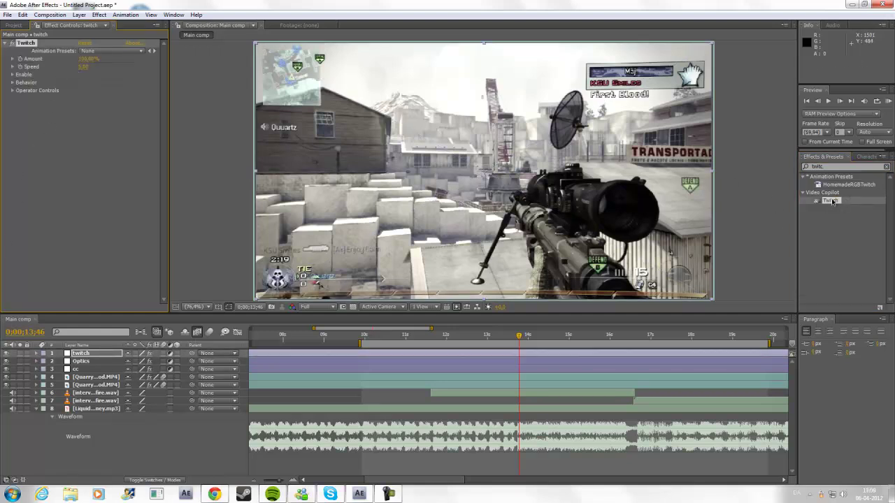
# Set the Twitch effect's Color Amount to 400%
pyautogui.click(12, 75)
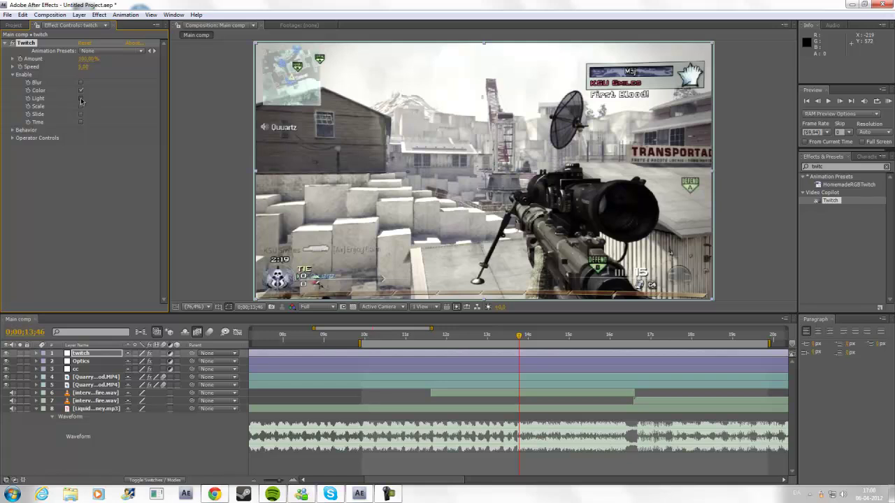
pyautogui.click(12, 75)
pyautogui.click(12, 91)
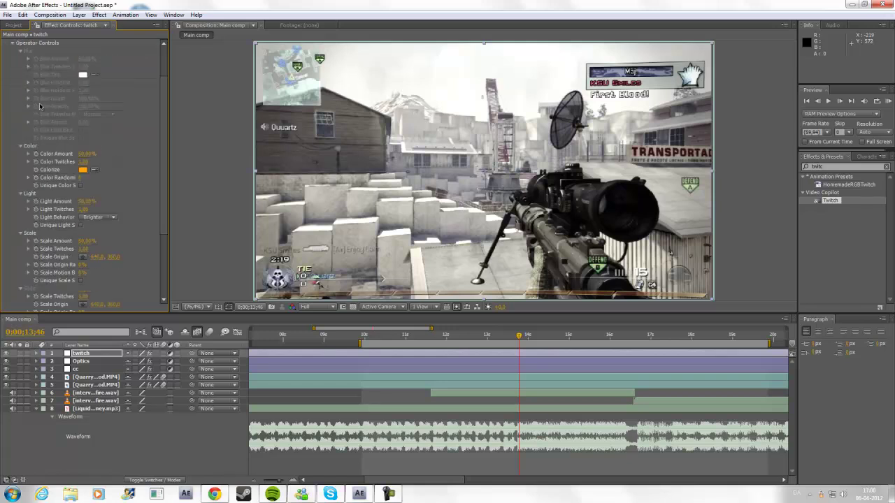
pyautogui.click(86, 154)
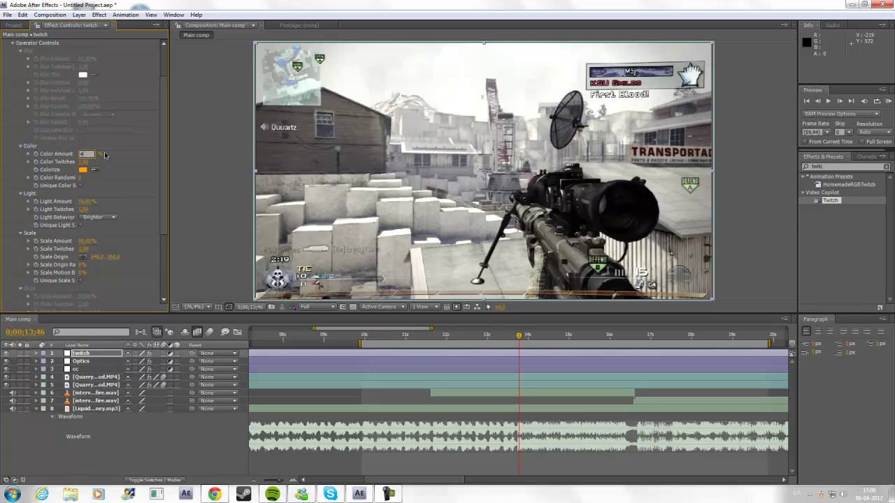
pyautogui.write('400')
pyautogui.press('Return')
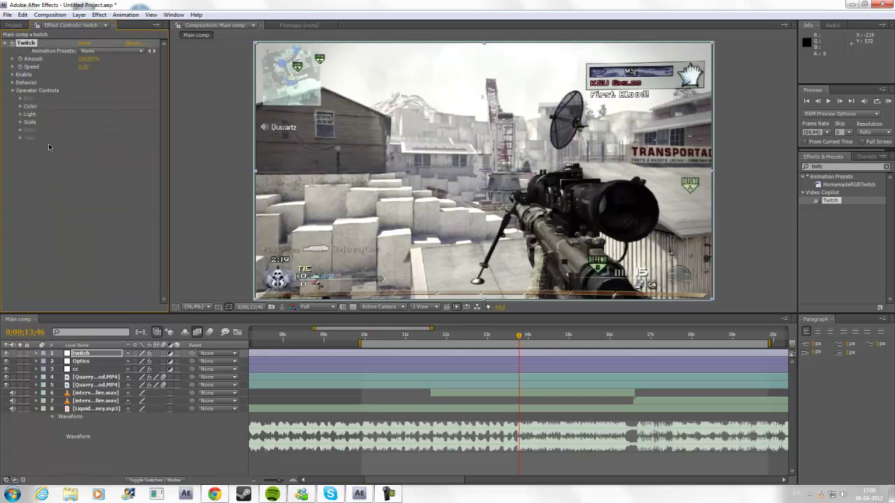
# Raise Color Randomness, shift the work area slightly earlier, and return to 13;32
pyautogui.click(20, 106)
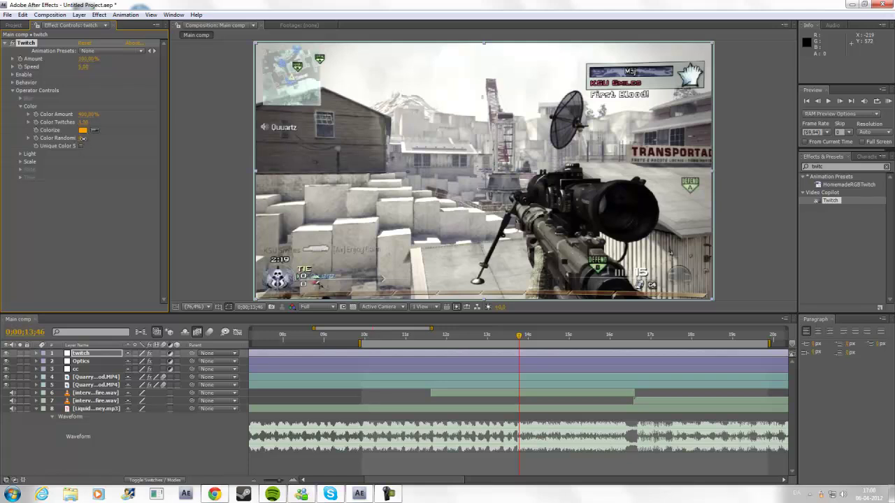
pyautogui.moveTo(93, 138); pyautogui.dragTo(109, 138)
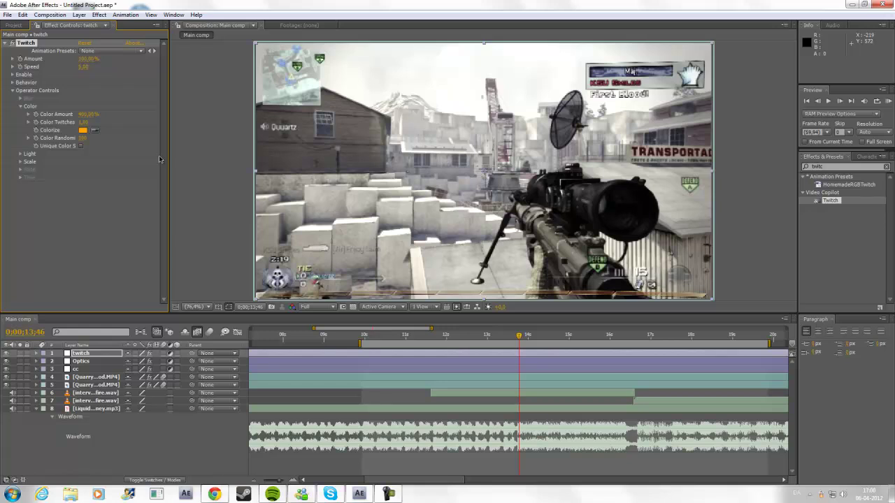
pyautogui.moveTo(514, 341)
pyautogui.mouseDown()
pyautogui.moveTo(499, 339)
pyautogui.moveTo(566, 339)
pyautogui.moveTo(520, 339)
pyautogui.mouseUp()
pyautogui.click(510, 338)
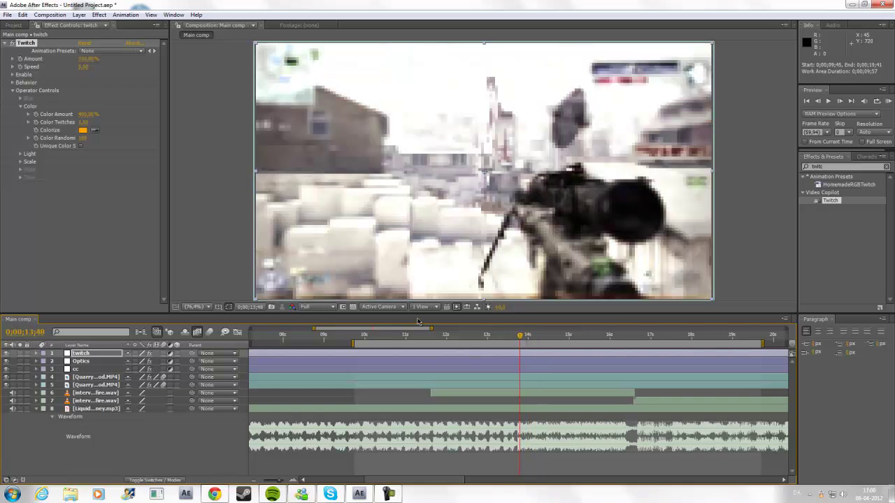
# Lower the Twitch Scale Amount to 20%
pyautogui.click(20, 162)
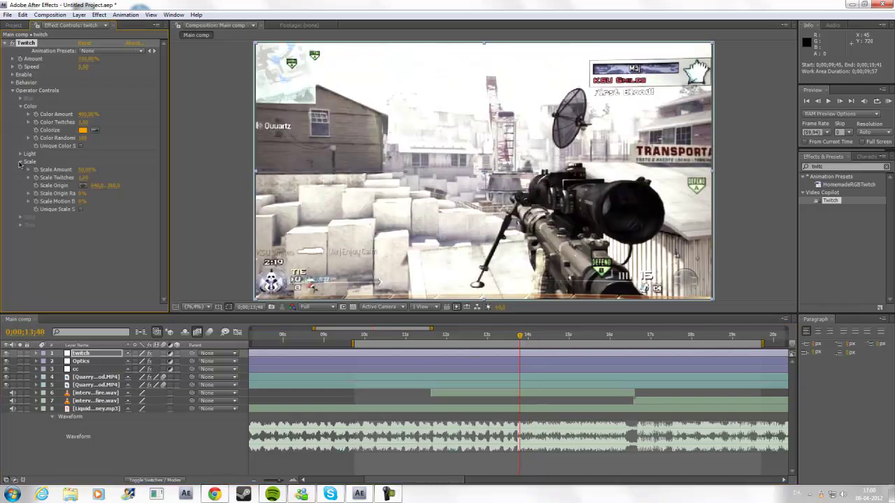
pyautogui.click(87, 170)
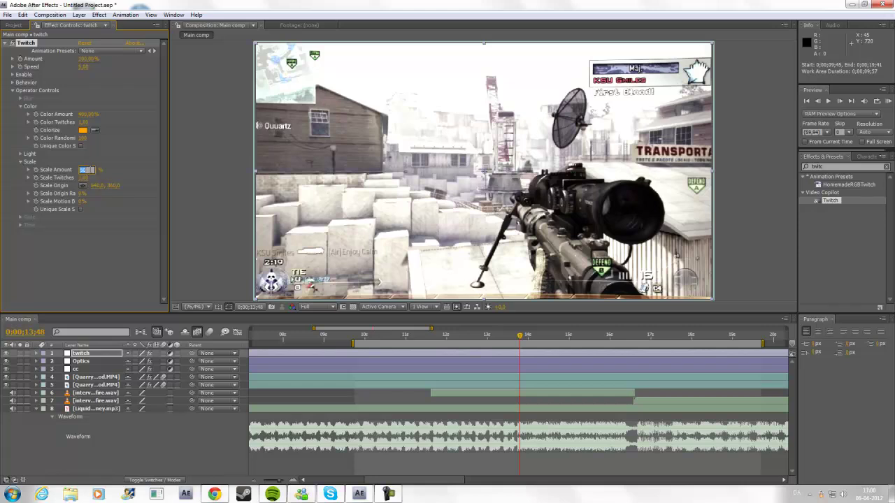
pyautogui.click(21, 155)
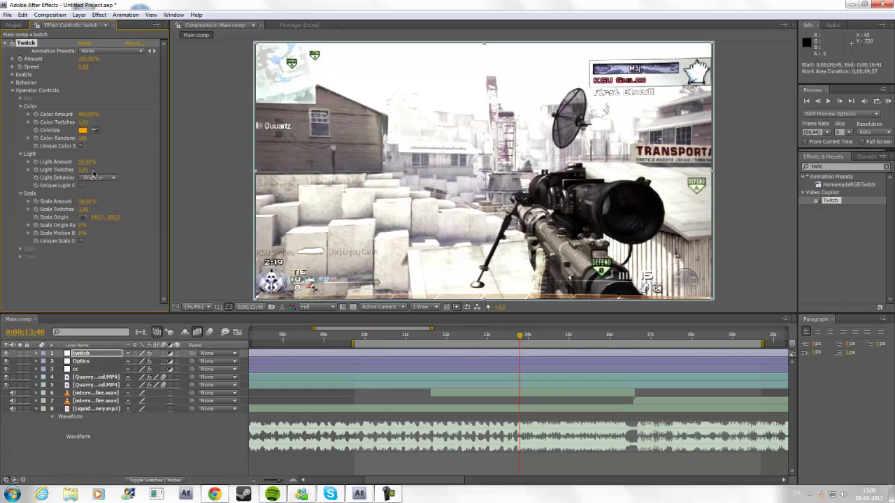
pyautogui.click(22, 154)
pyautogui.click(84, 170)
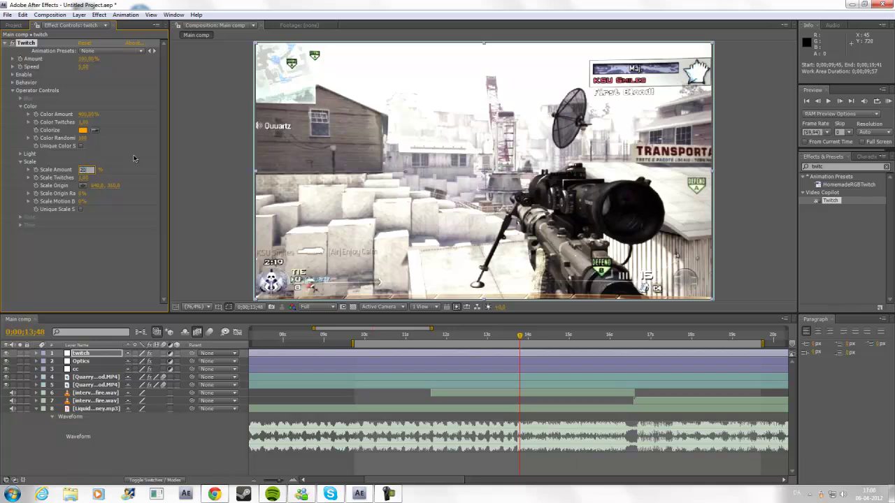
pyautogui.write('20')
pyautogui.press('Return')
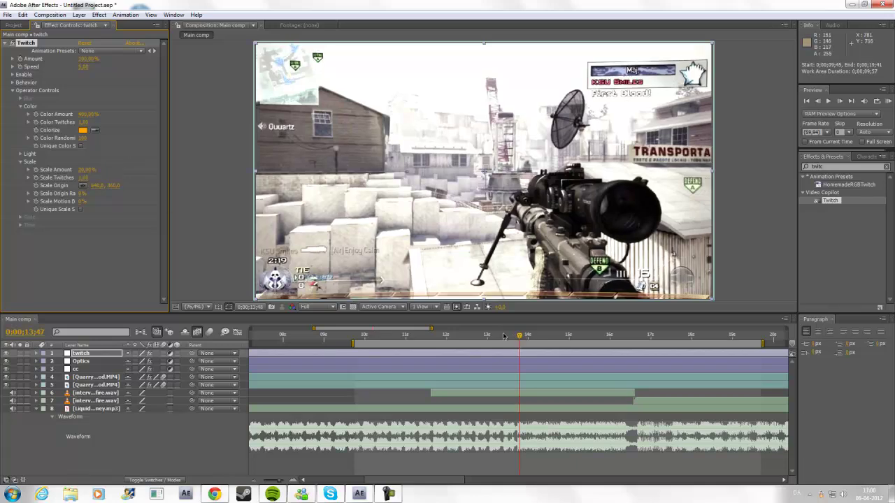
# Preview the flash section from 12;58, keeping Scale Amount at 20%
pyautogui.click(485, 335)
pyautogui.moveTo(496, 336); pyautogui.dragTo(519, 338)
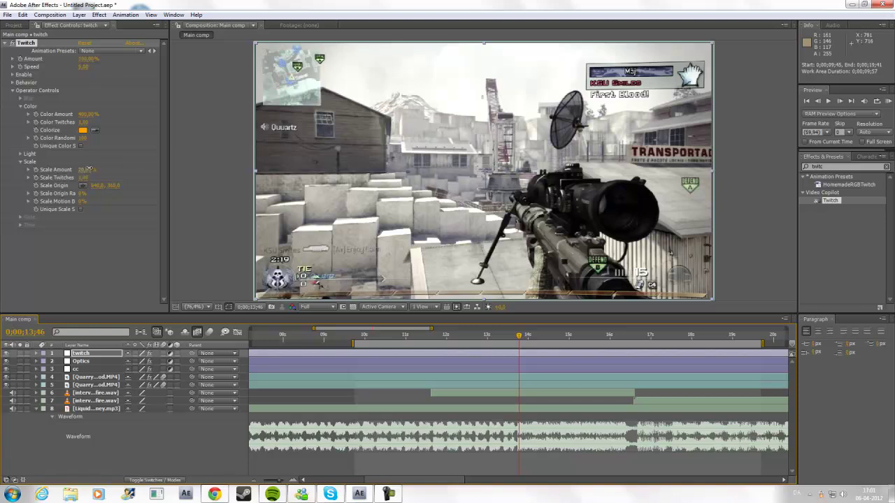
pyautogui.click(84, 169)
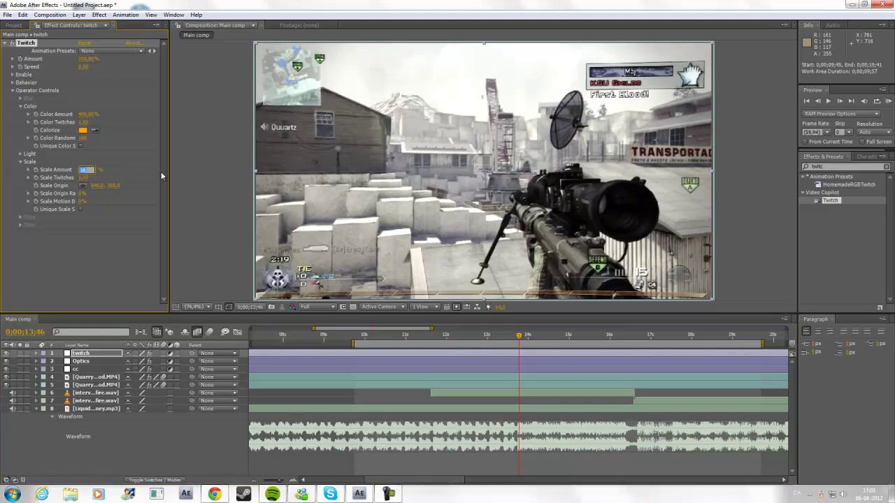
pyautogui.write('40')
pyautogui.press('Escape')
pyautogui.click(21, 162)
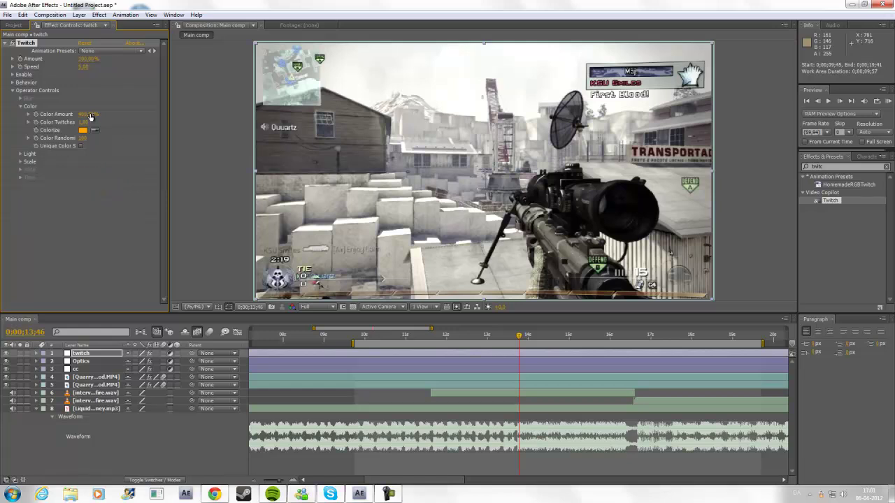
# Change the Twitch Color Amount to 200%
pyautogui.click(88, 115)
pyautogui.write('30')
pyautogui.press('Return')
pyautogui.click(87, 114)
pyautogui.write('200')
pyautogui.press('Return')
# Show 4–24 seconds on the timeline, set Twitch Amount to 100%, and begin editing Speed
pyautogui.moveTo(280, 483); pyautogui.dragTo(277, 479)
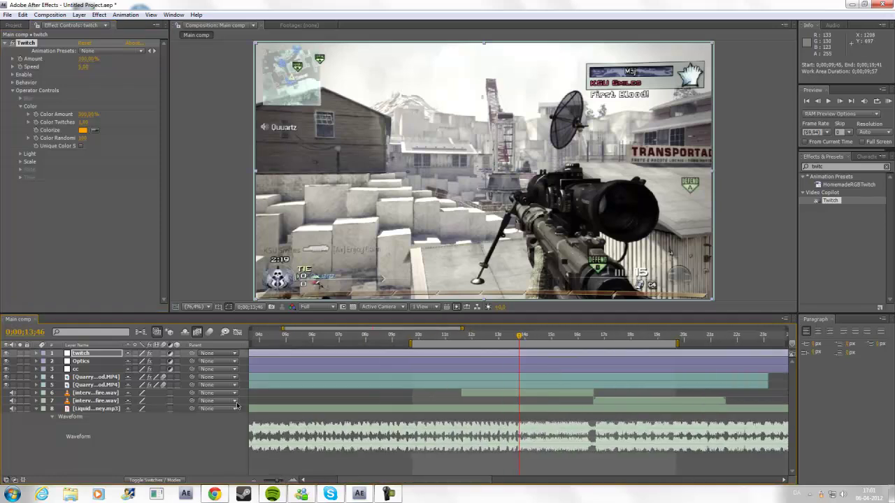
pyautogui.click(62, 60)
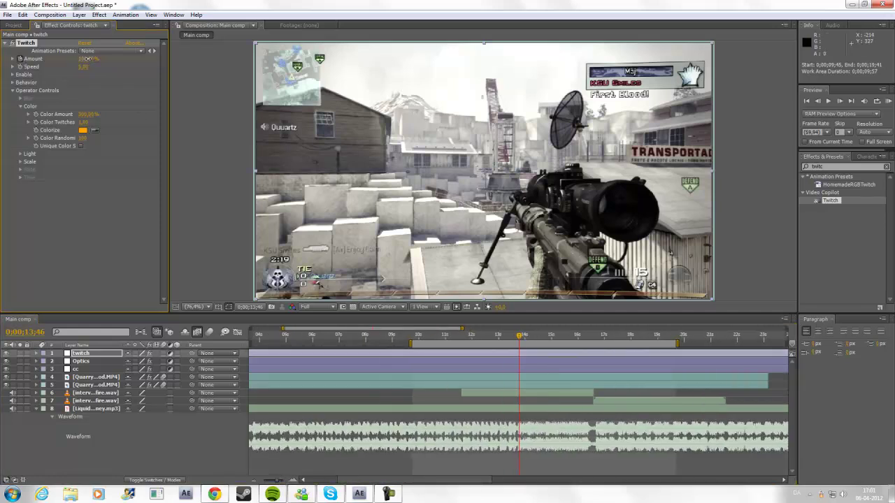
pyautogui.click(840, 102)
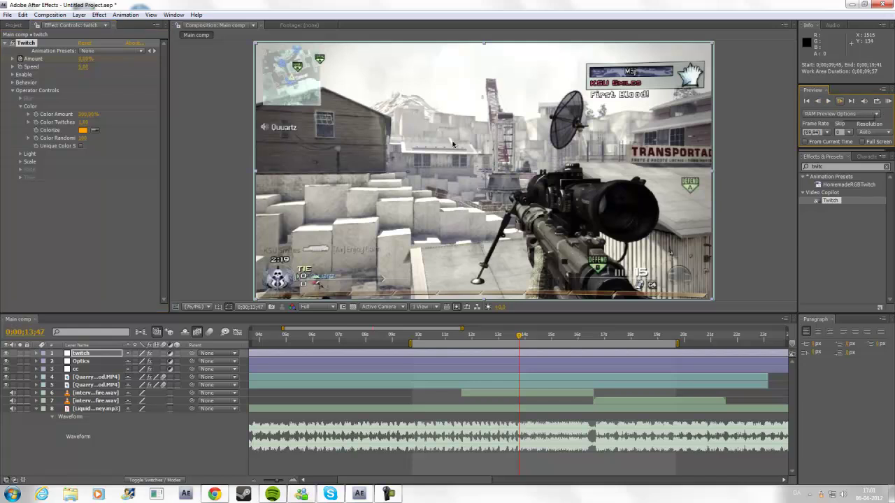
pyautogui.click(83, 60)
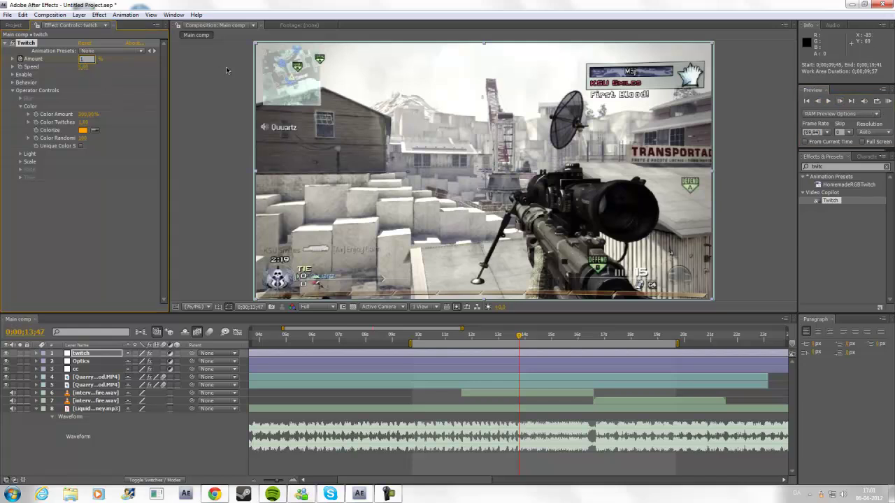
pyautogui.press('Return')
pyautogui.click(84, 67)
# Apply the new Twitch Speed, shift the work area two frames later, and check the flash at 16;21
pyautogui.press('Return')
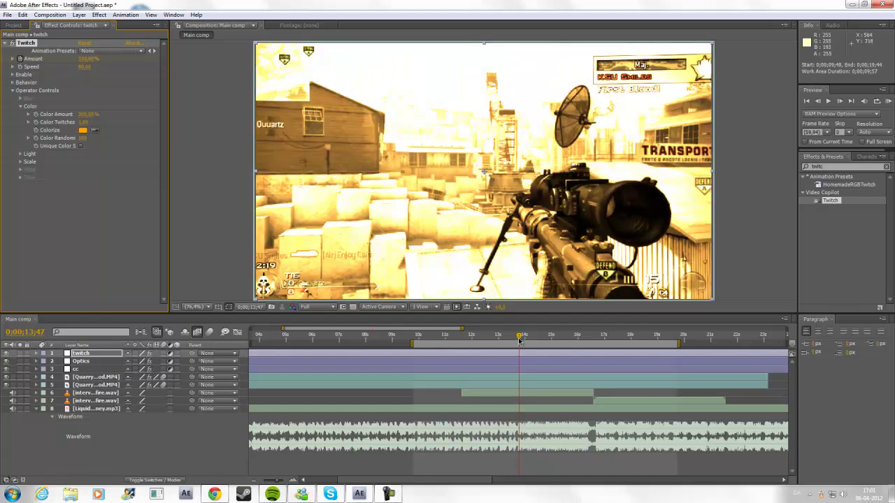
pyautogui.moveTo(520, 340); pyautogui.dragTo(588, 339)
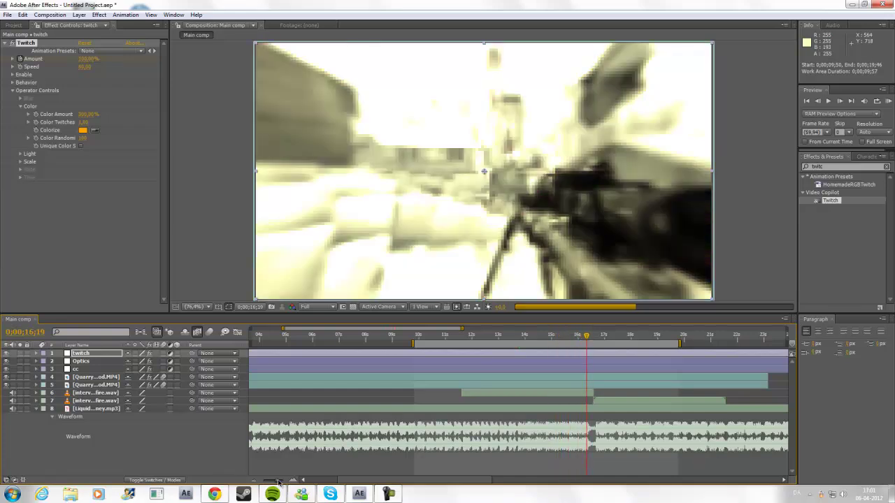
pyautogui.moveTo(280, 481); pyautogui.dragTo(283, 484)
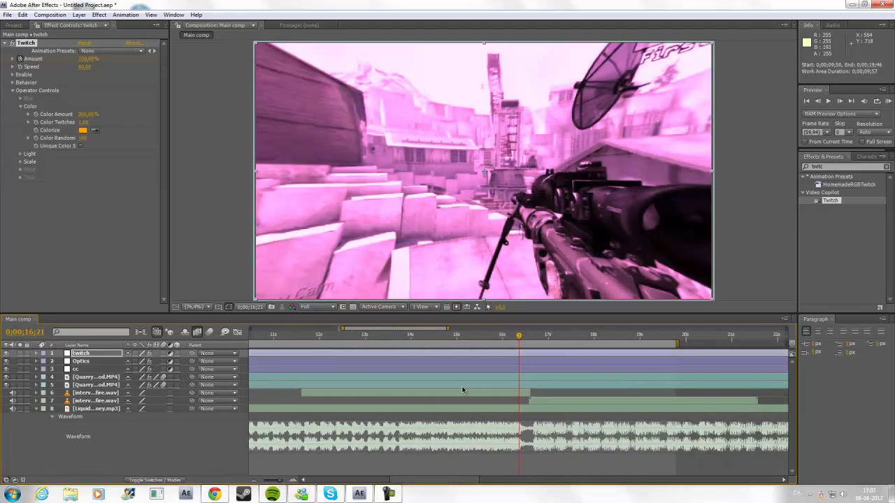
pyautogui.moveTo(519, 338); pyautogui.dragTo(519, 338)
# Keyframe the twitch layer's Amount at 100% on 16;21, dropping to 0% a frame later
pyautogui.click(101, 357)
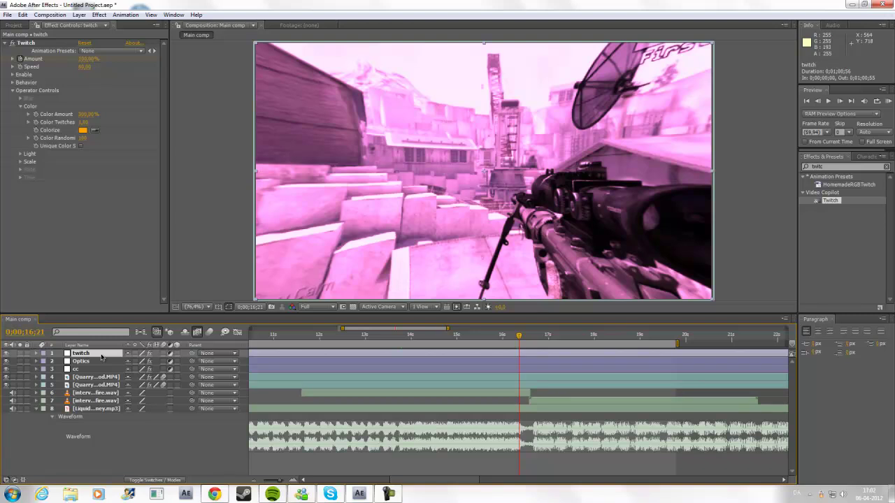
pyautogui.press('u')
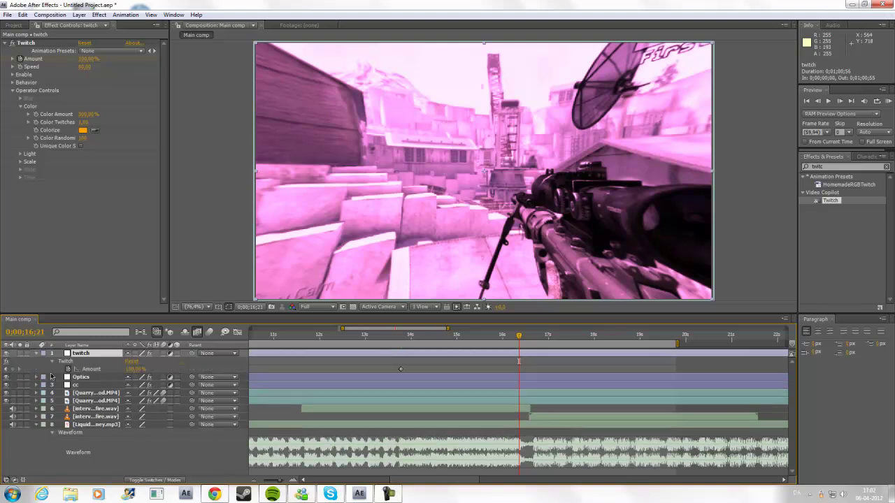
pyautogui.click(13, 369)
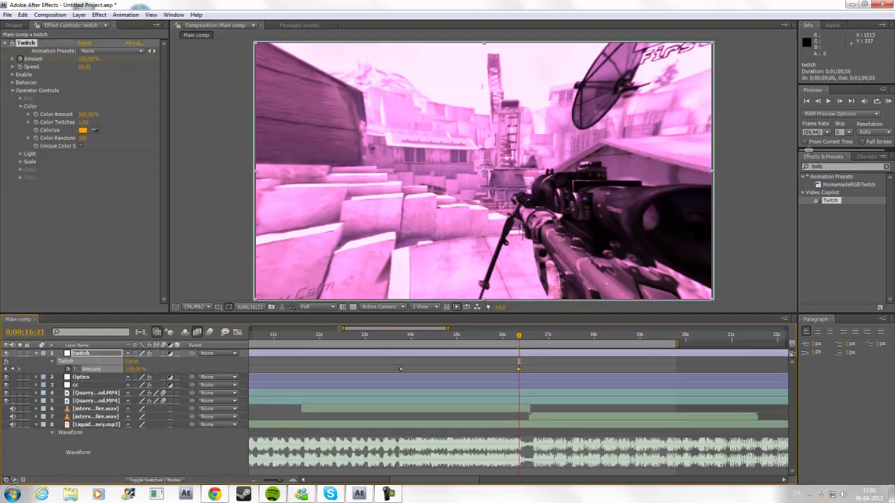
pyautogui.click(841, 102)
pyautogui.click(132, 369)
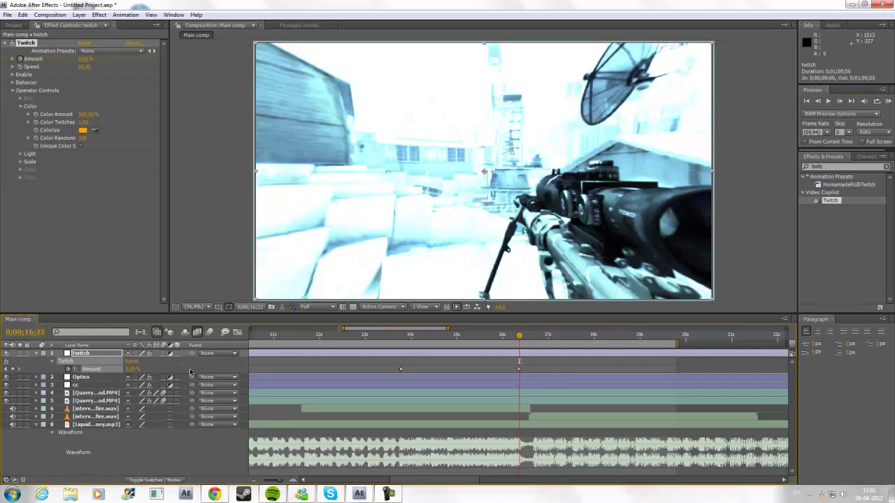
# Zoom out to the whole clip and move back to 13;33 to check the flash start
pyautogui.moveTo(280, 480); pyautogui.dragTo(270, 481)
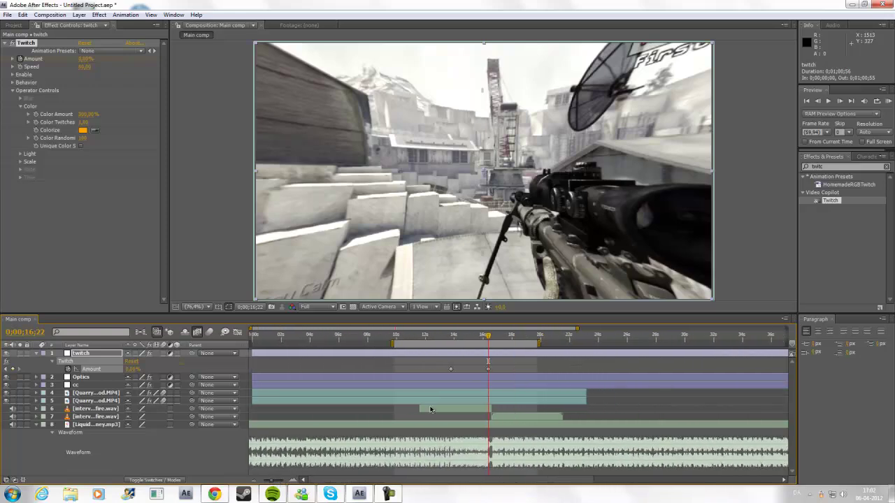
pyautogui.click(470, 337)
pyautogui.moveTo(462, 337); pyautogui.dragTo(448, 336)
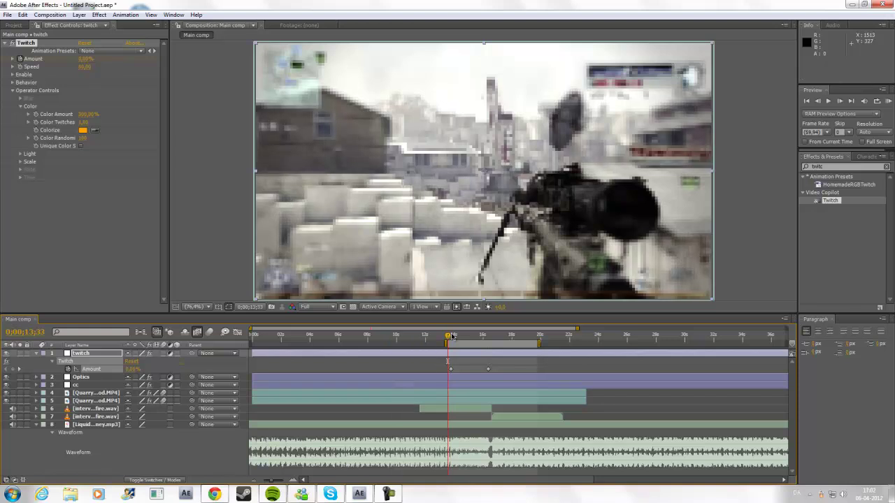
pyautogui.click(493, 337)
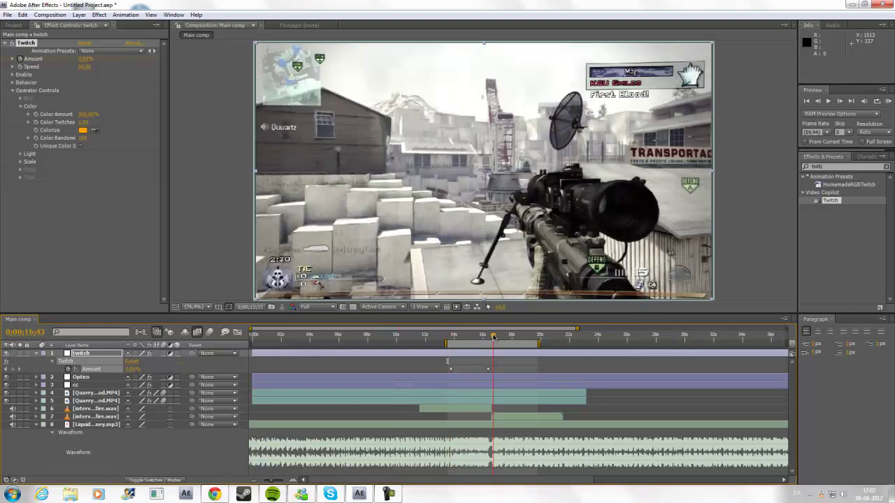
pyautogui.moveTo(493, 337); pyautogui.dragTo(492, 335)
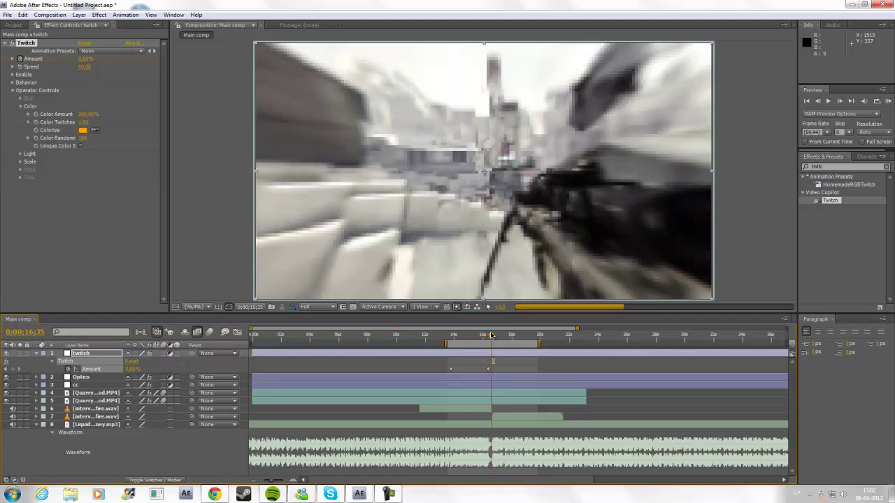
pyautogui.click(887, 101)
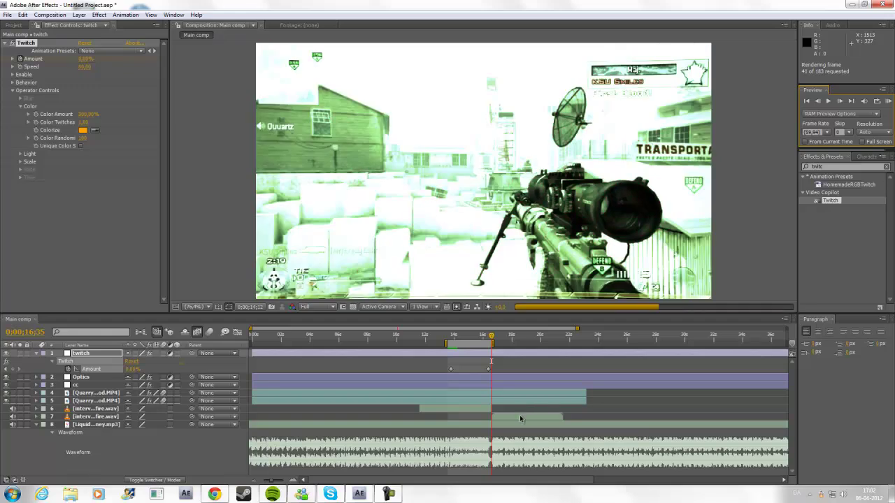
pyautogui.moveTo(390, 495)
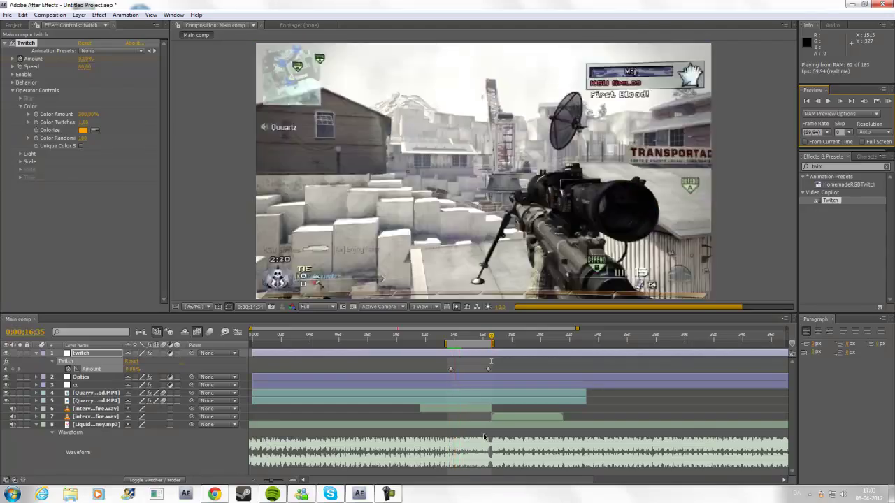
pyautogui.press('space')
# Review the flash section, then zoom out and extend the work area toward the timeline end
pyautogui.click(458, 336)
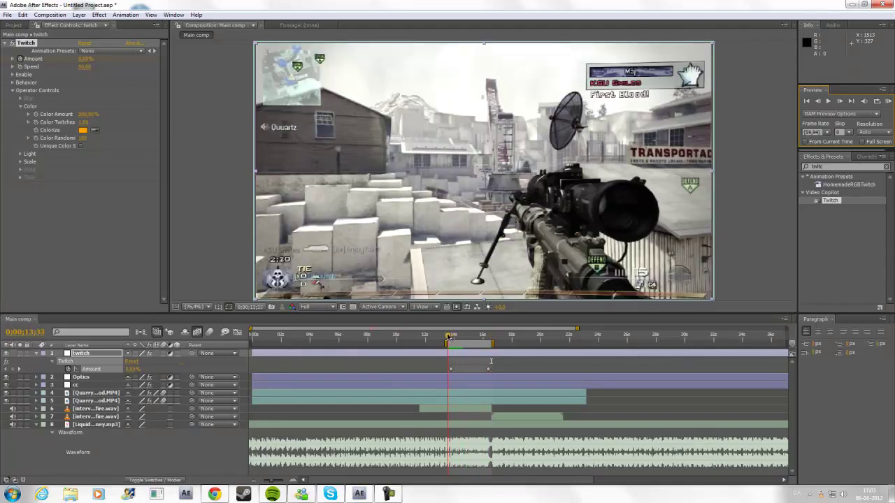
pyautogui.moveTo(458, 338); pyautogui.dragTo(465, 338)
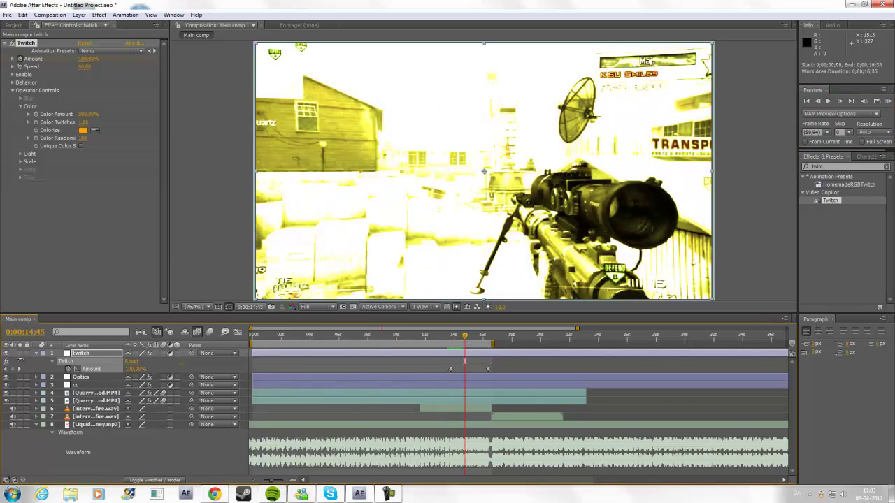
pyautogui.moveTo(458, 328); pyautogui.dragTo(577, 328)
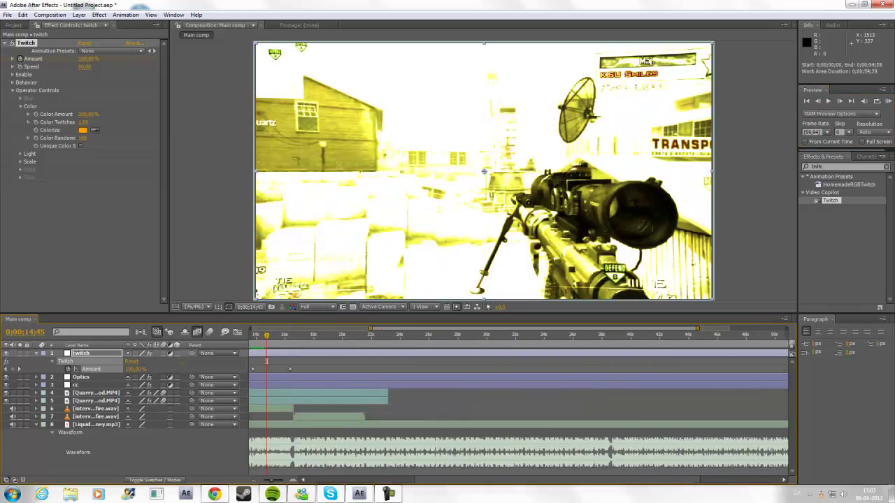
pyautogui.moveTo(276, 480); pyautogui.dragTo(255, 479)
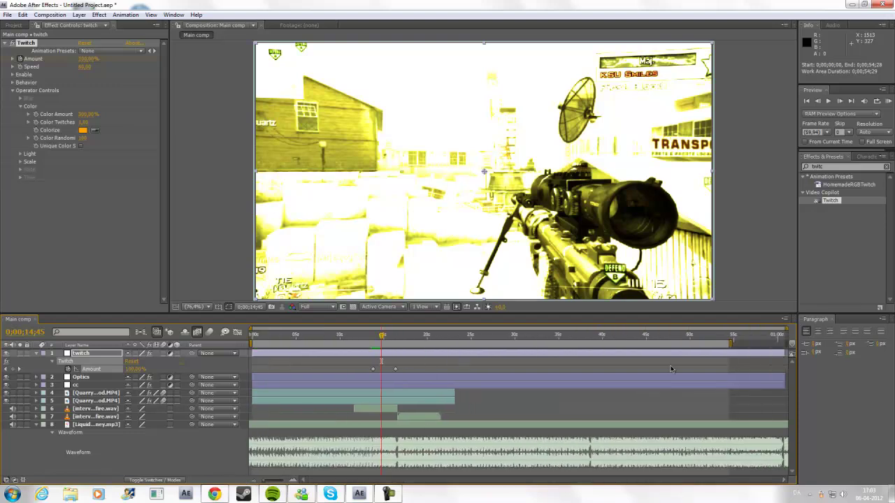
pyautogui.moveTo(731, 342); pyautogui.dragTo(456, 365)
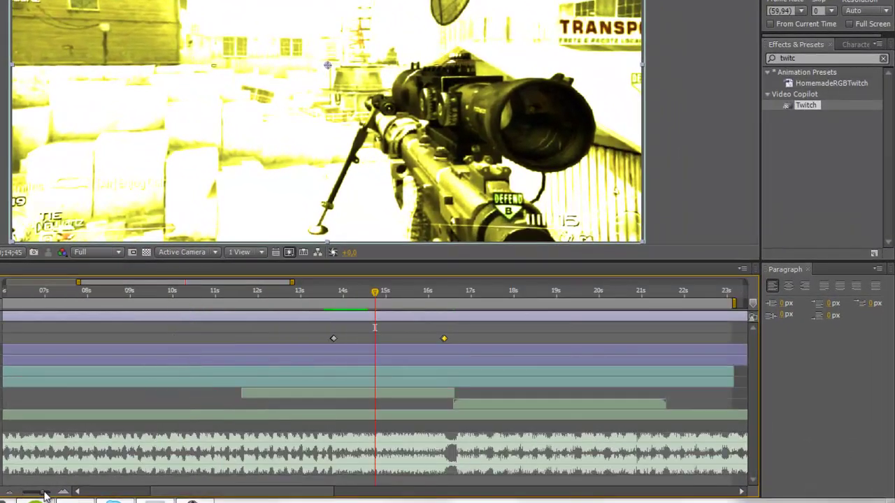
# End the work area at 0;00;23;10, the gameplay footage's last frame
pyautogui.moveTo(36, 495); pyautogui.dragTo(41, 495)
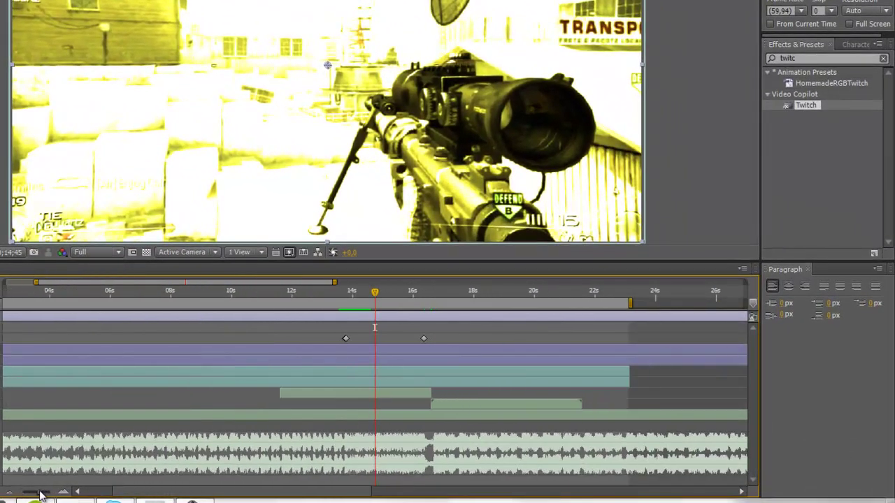
pyautogui.click(630, 295)
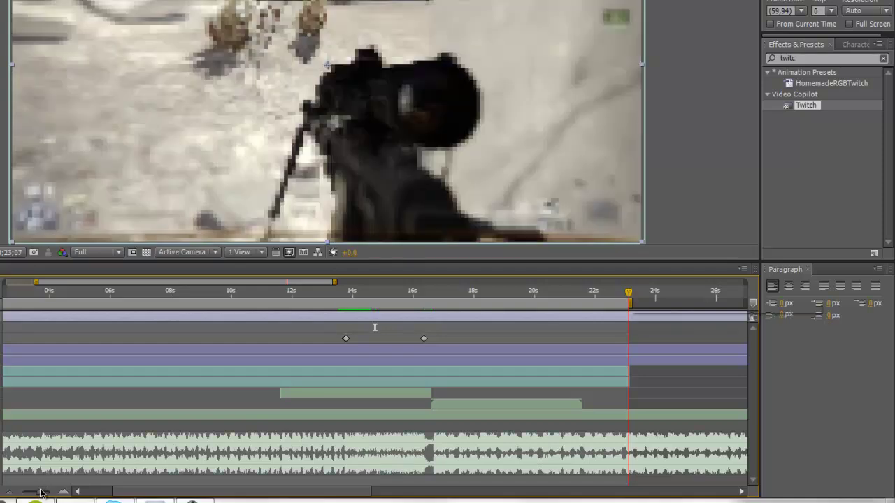
pyautogui.moveTo(43, 493); pyautogui.dragTo(51, 494)
pyautogui.click(473, 299)
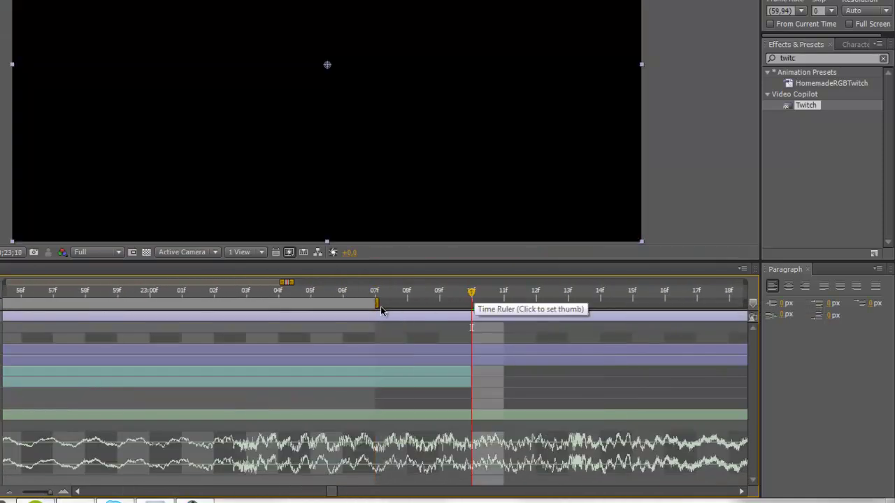
pyautogui.moveTo(377, 304); pyautogui.dragTo(471, 312)
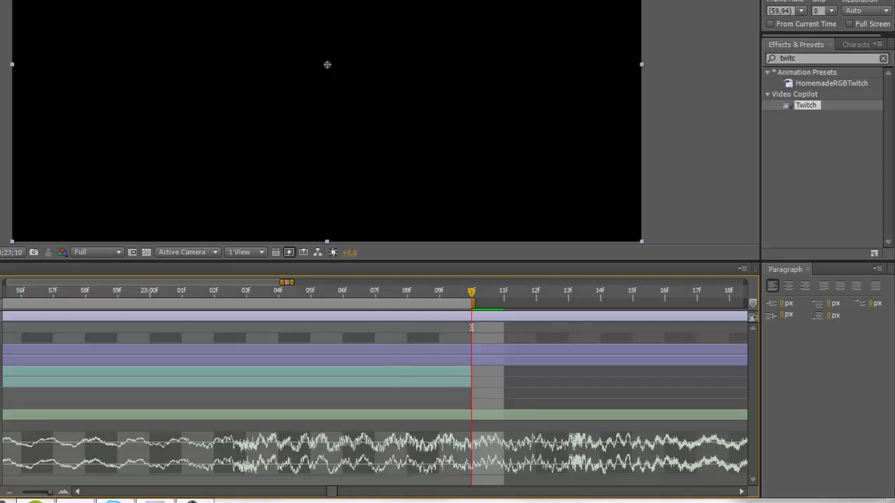
pyautogui.moveTo(47, 493); pyautogui.dragTo(41, 495)
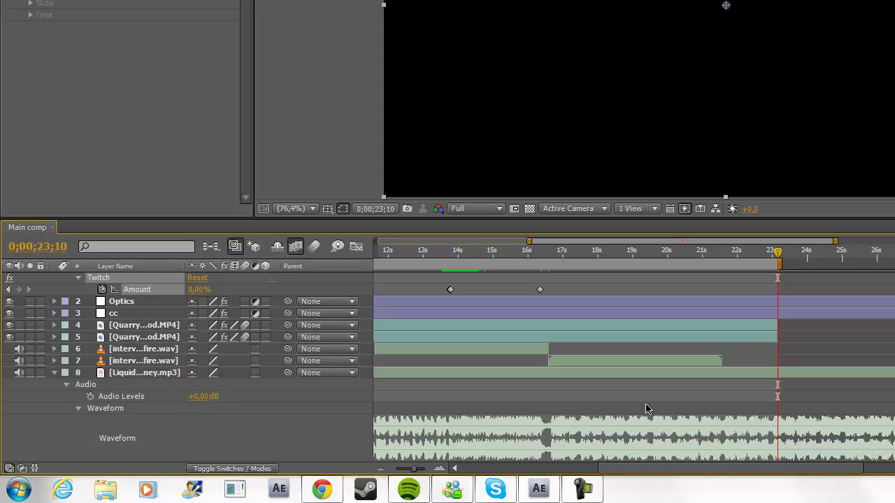
# Keyframe the music's Audio Levels at +0 dB on 21;33 and -15 dB on 23;08
pyautogui.moveTo(731, 253); pyautogui.dragTo(557, 252)
pyautogui.click(723, 256)
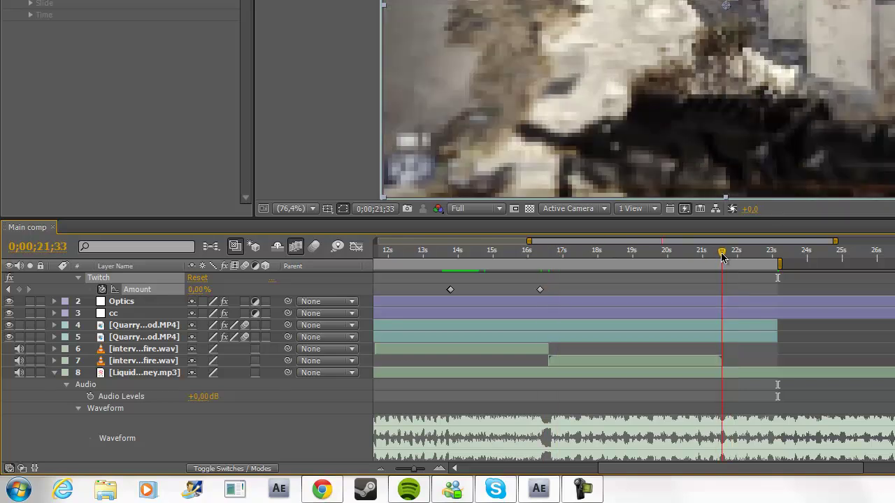
pyautogui.click(91, 398)
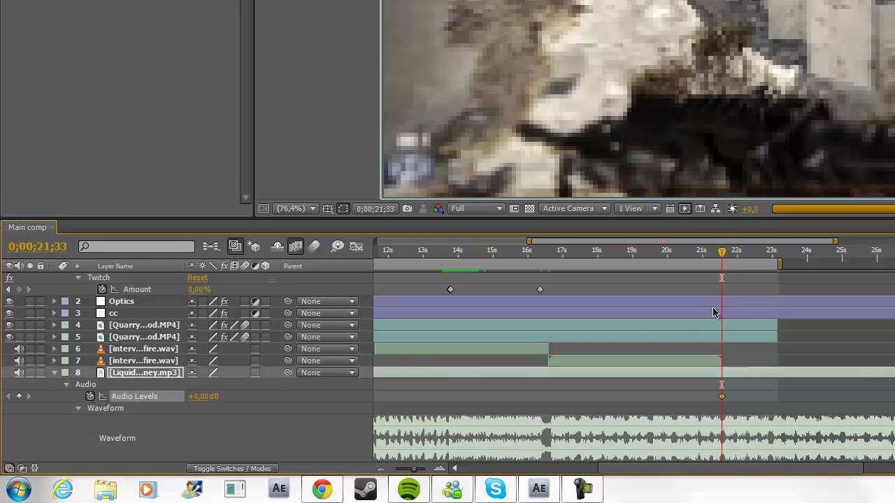
pyautogui.click(778, 259)
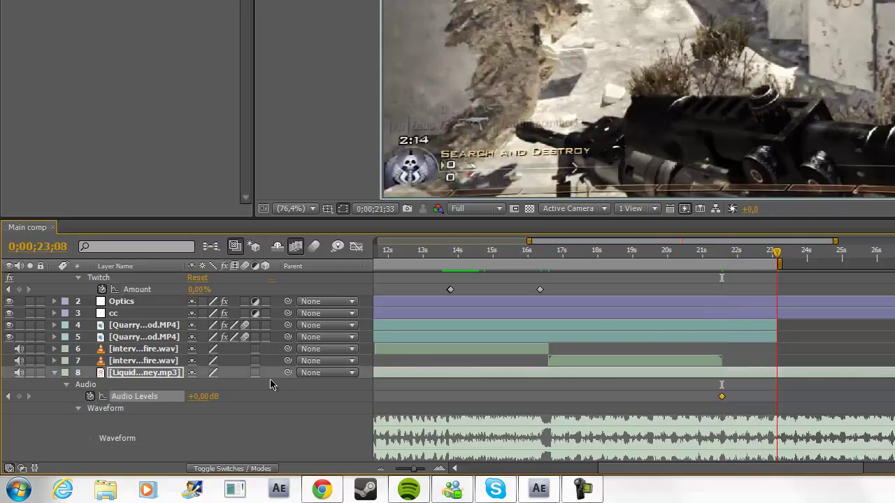
pyautogui.moveTo(199, 396); pyautogui.dragTo(194, 397)
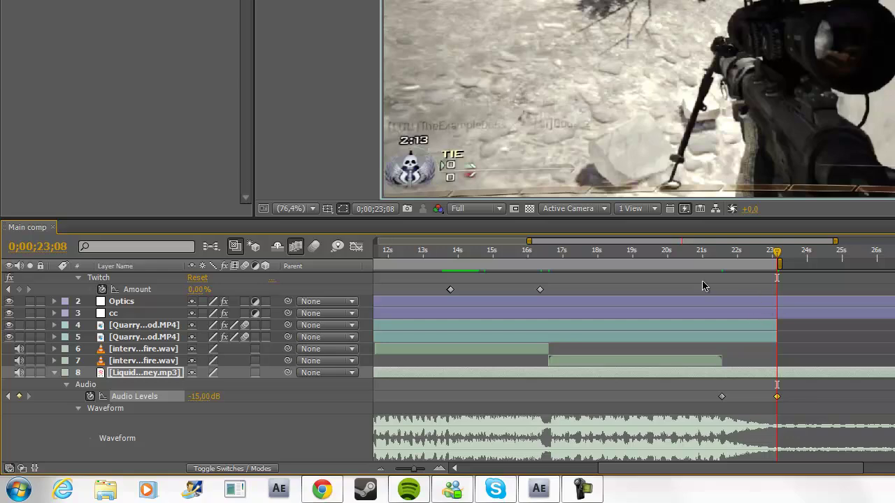
pyautogui.click(722, 256)
pyautogui.press('pagedown')
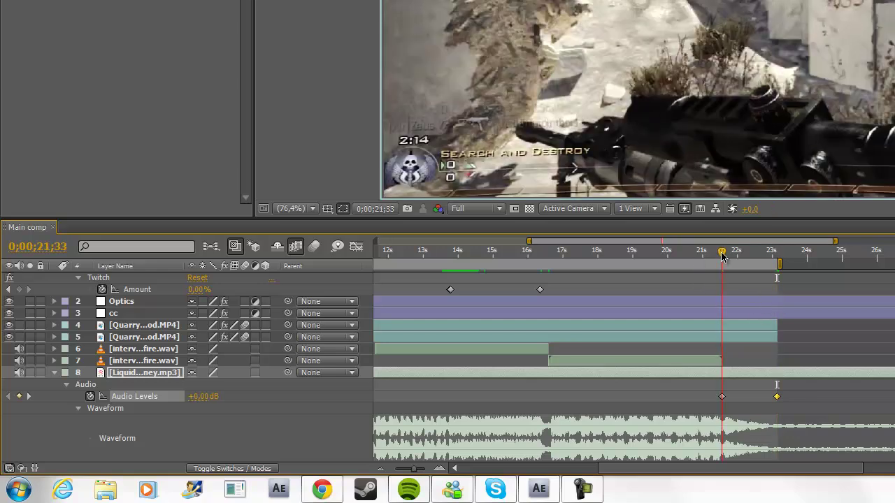
pyautogui.press('pagedown')
# Select both gameplay layers and set 100% Opacity keyframes at 21;33
pyautogui.click(149, 339)
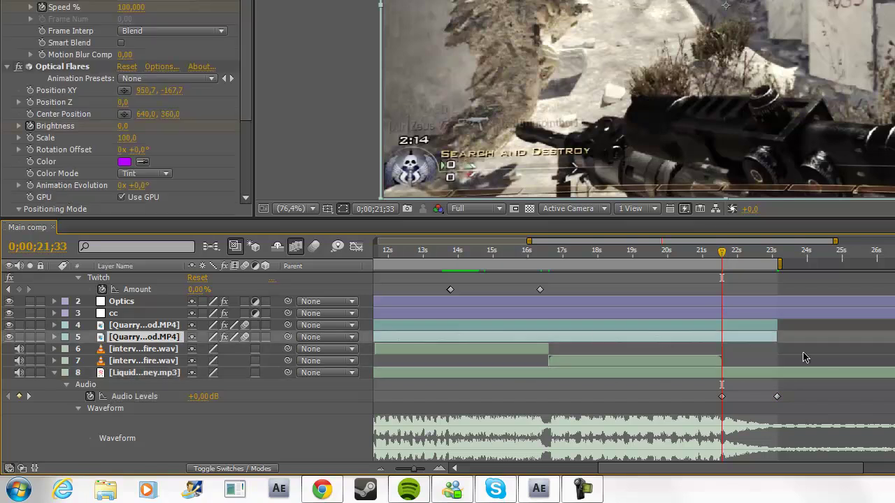
pyautogui.moveTo(792, 340); pyautogui.dragTo(662, 318)
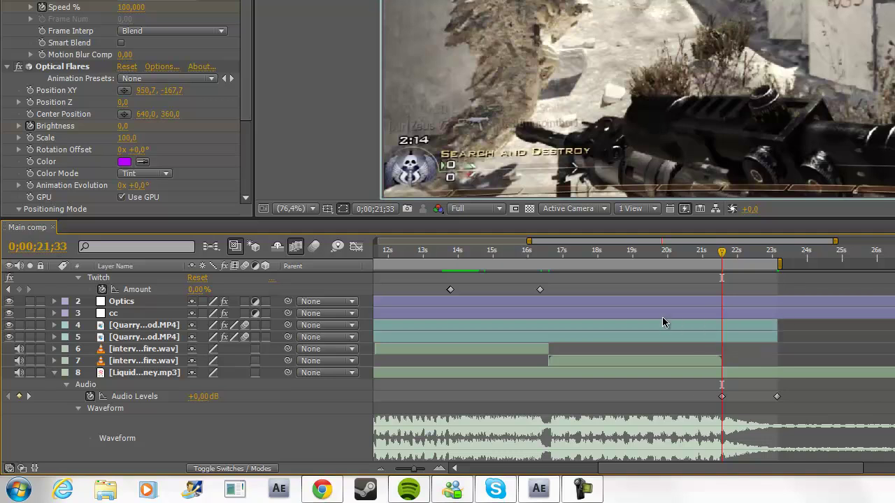
pyautogui.click(313, 337)
pyautogui.keyDown('shift'); pyautogui.click(313, 325); pyautogui.keyUp('shift')
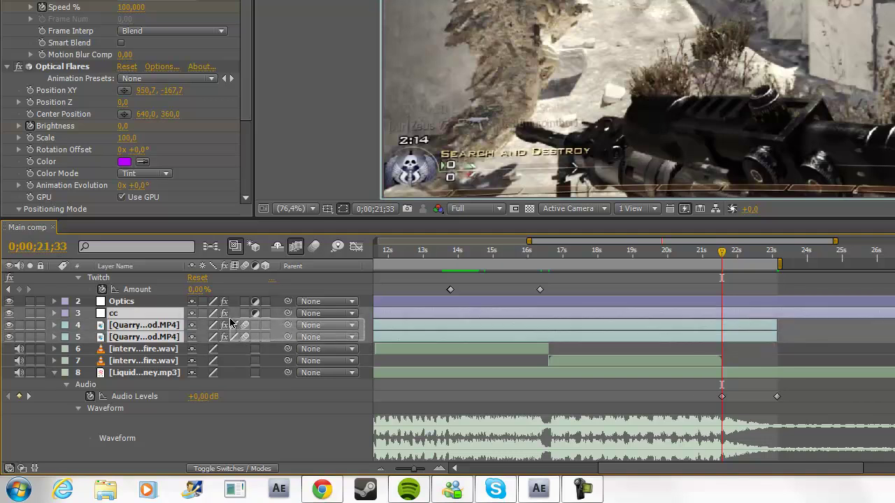
pyautogui.press('t')
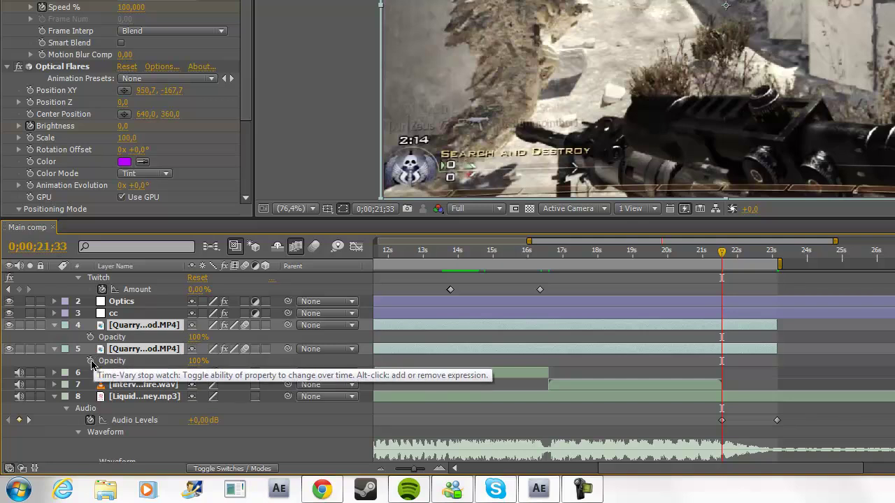
pyautogui.click(90, 361)
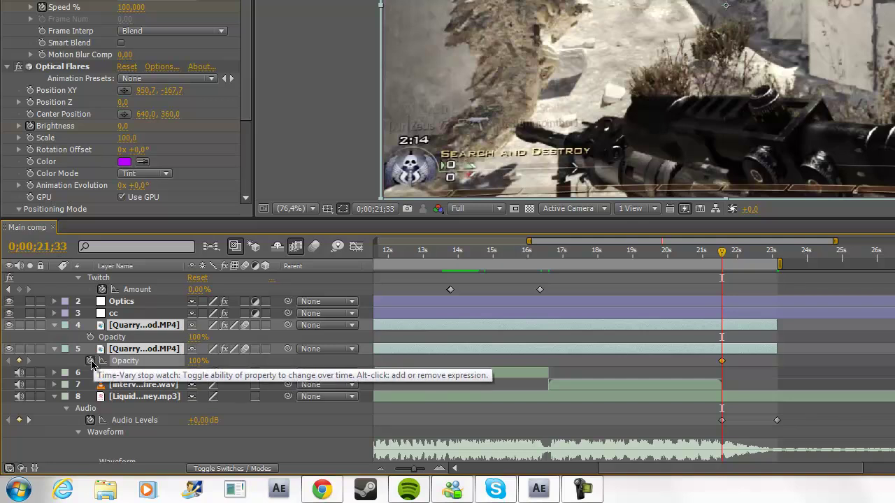
# Set both gameplay layers' Opacity to 0% at 23;08 so the picture fades to black
pyautogui.click(774, 255)
pyautogui.moveTo(777, 251); pyautogui.dragTo(778, 251)
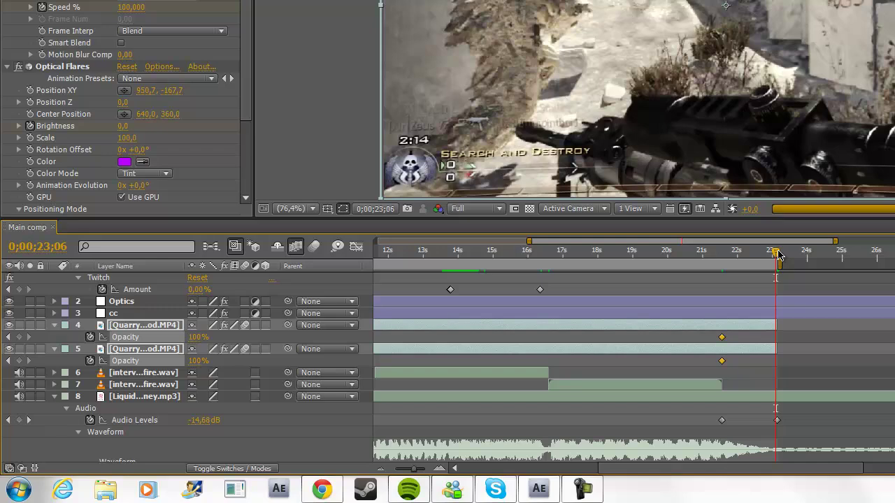
pyautogui.click(193, 360)
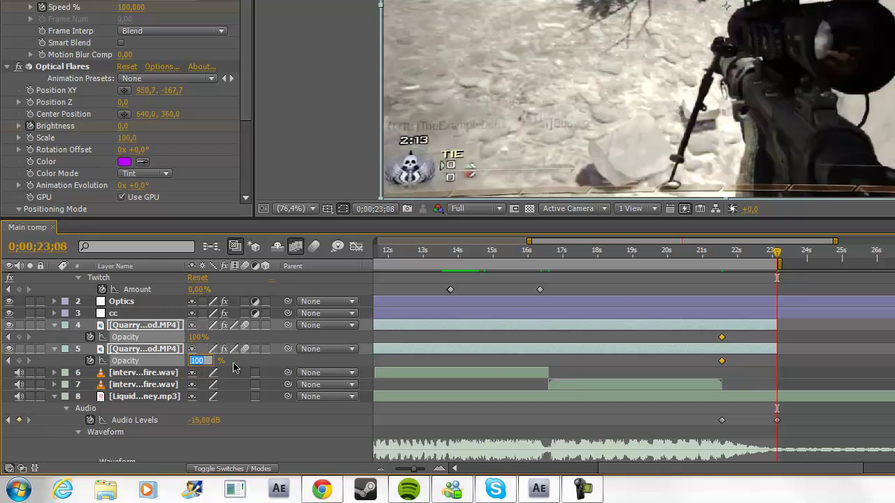
pyautogui.write('0')
pyautogui.press('Return')
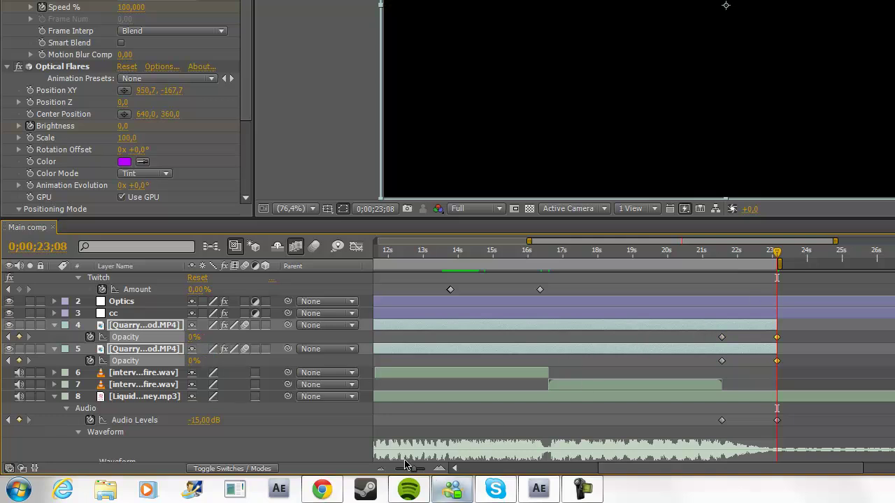